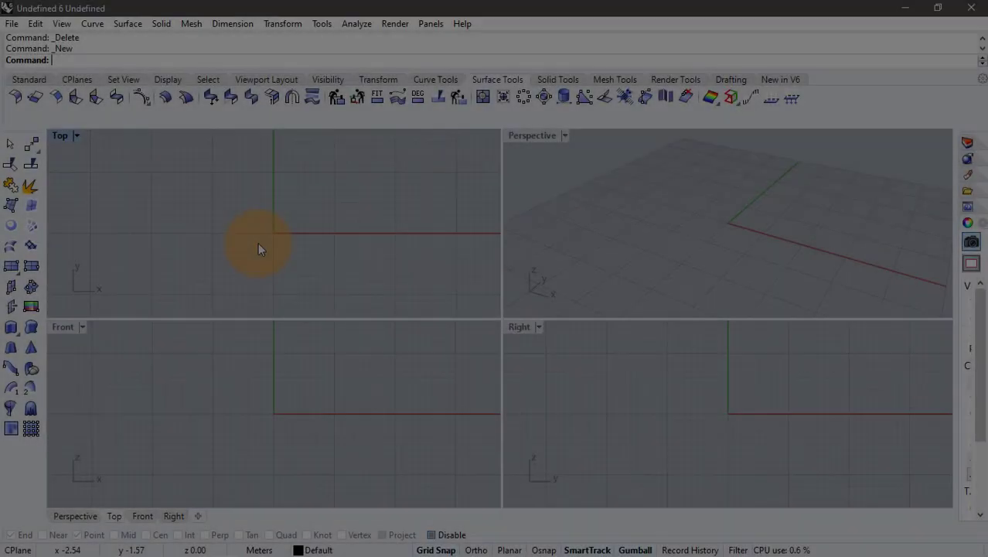
text(Sphere)
Create a sphere of radius 19 centred on the origin
key(Return)
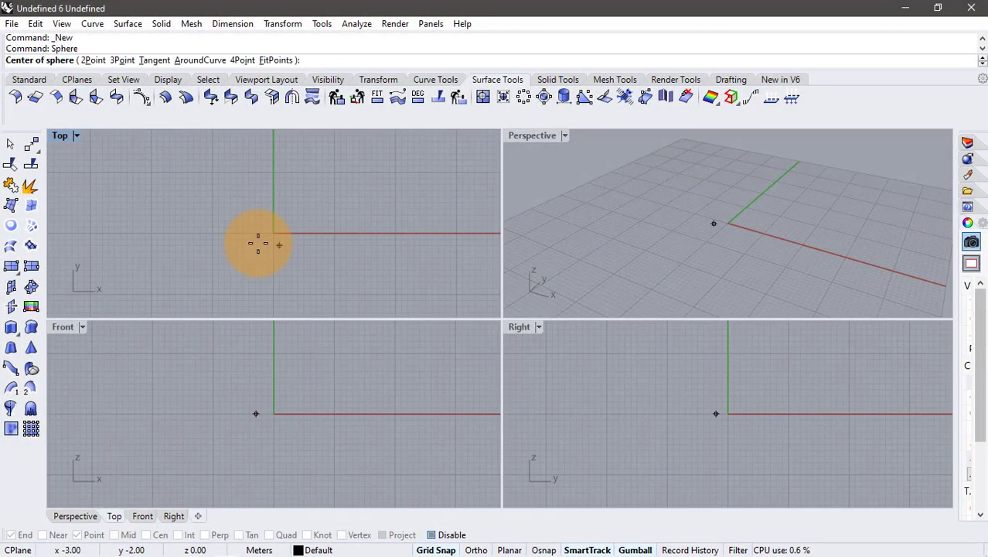
click(272, 233)
scroll(333, 233, down, 2)
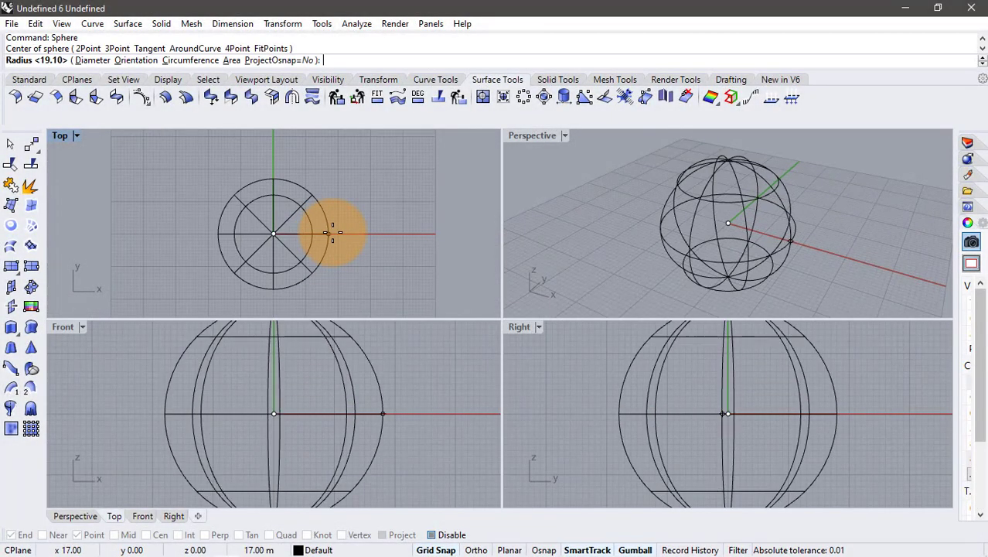
scroll(332, 233, up, 2)
scroll(332, 232, down, 2)
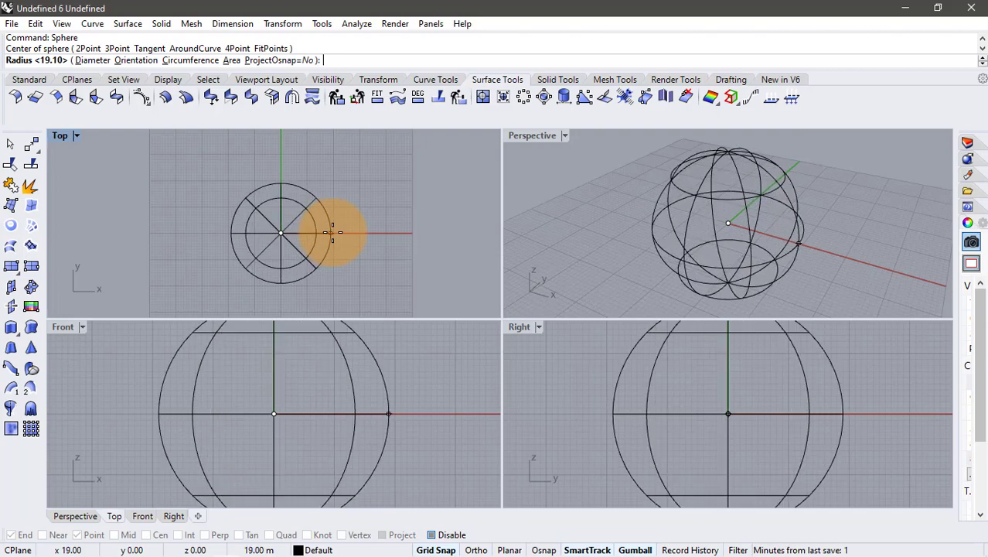
click(332, 232)
Flatten the sphere vertically with the gumball scale handle in Front view
click(391, 413)
scroll(334, 448, down, 3)
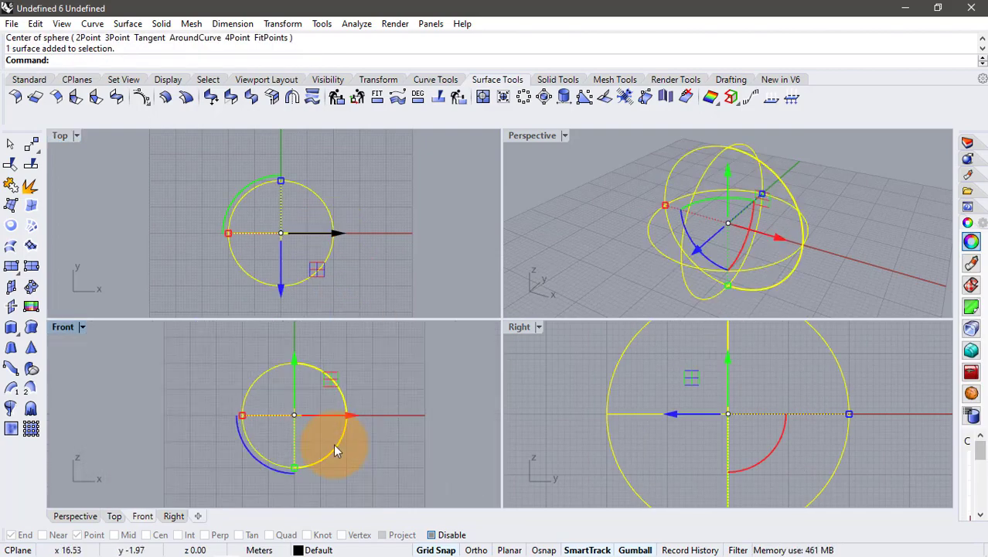
drag(289, 466, 296, 440)
click(363, 367)
scroll(364, 355, down, 2)
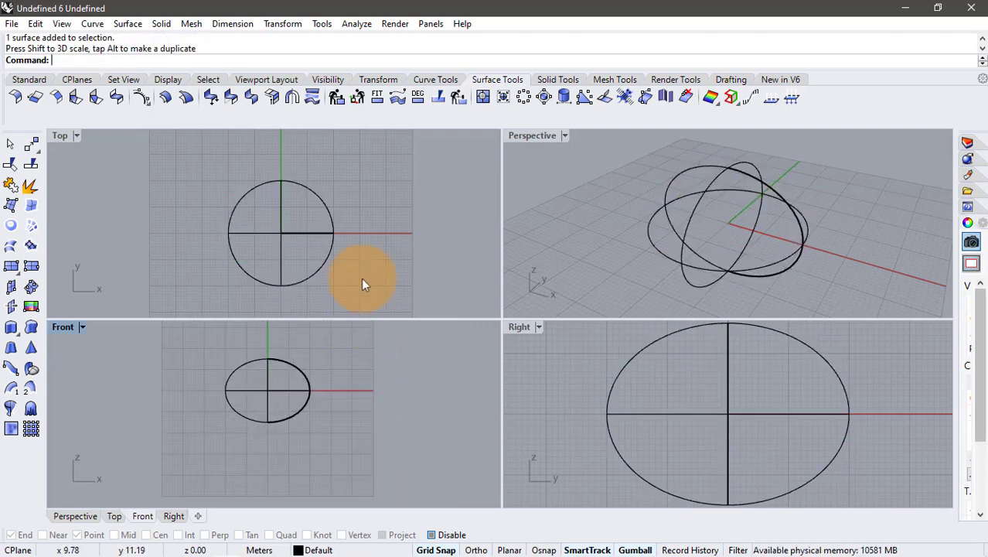
scroll(294, 228, down, 2)
Add a radius-20 sphere to the right, stretched along Y and flattened vertically
key(Return)
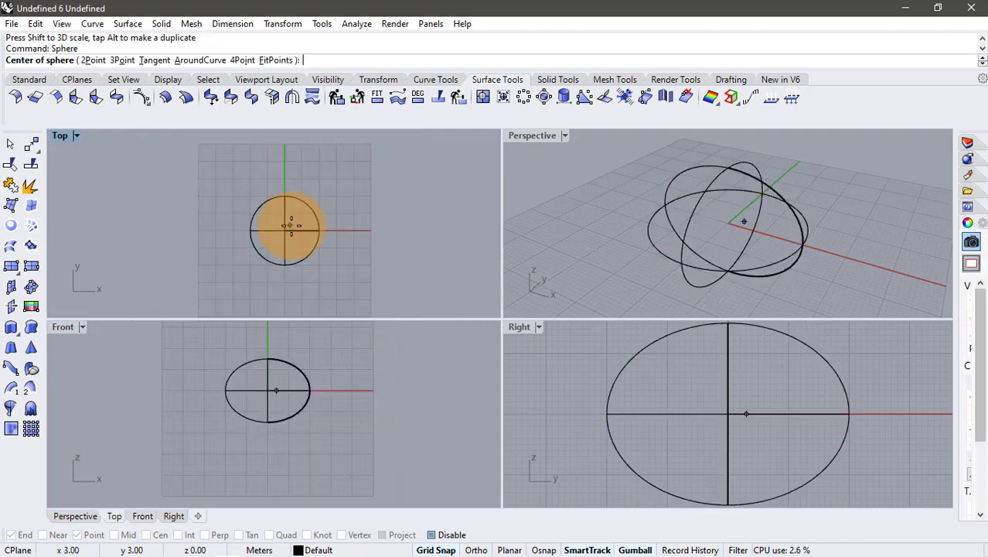
click(291, 223)
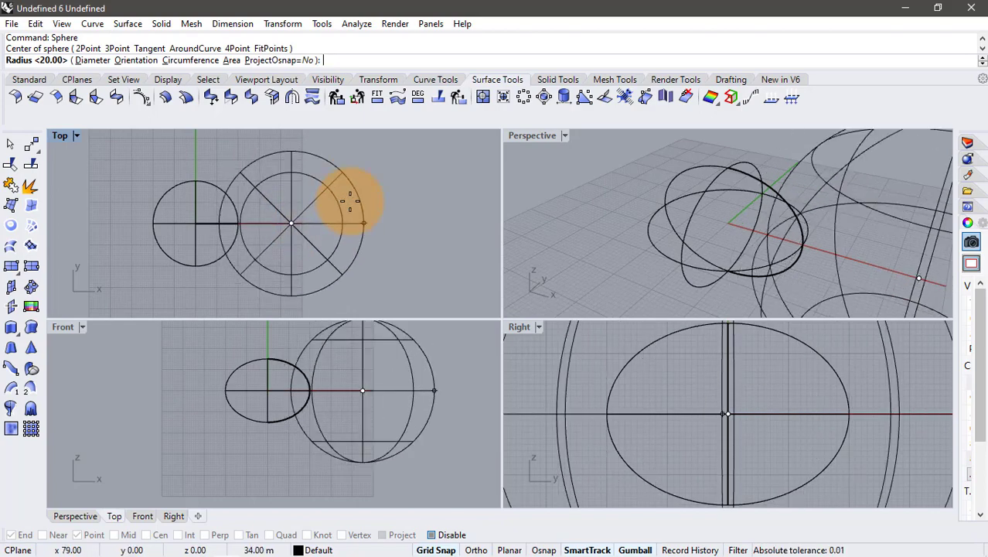
click(342, 203)
click(327, 210)
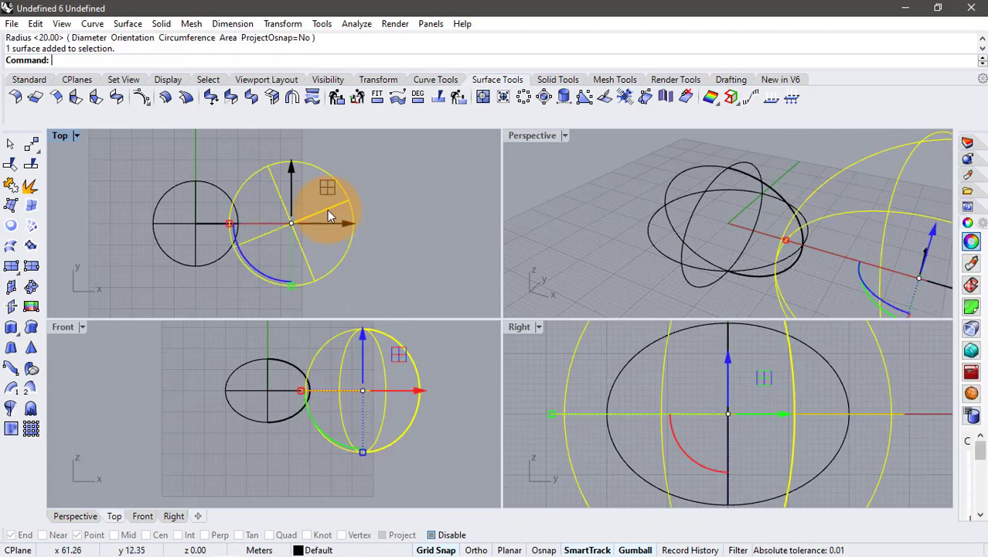
drag(290, 294, 291, 306)
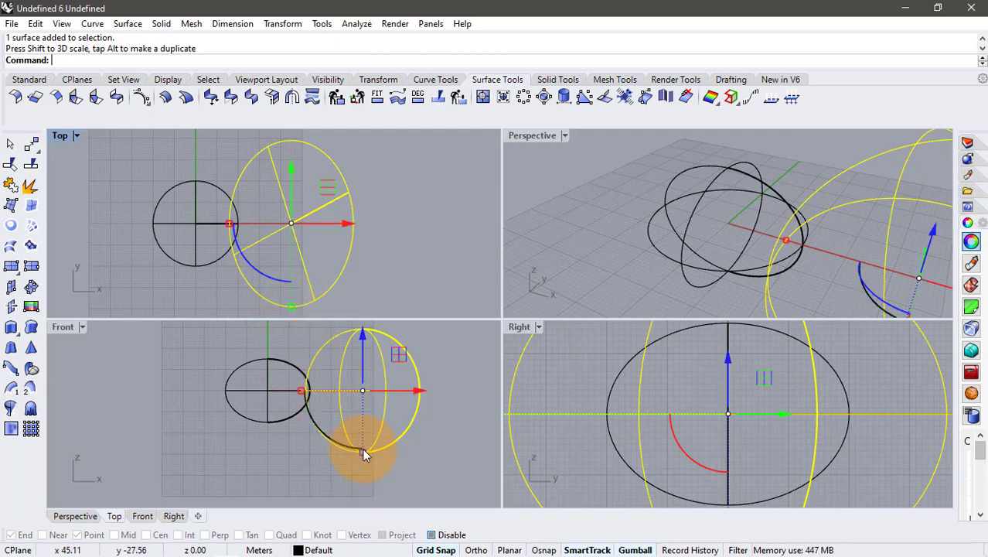
drag(363, 451, 359, 438)
click(263, 456)
Lift both ellipsoids upward above the ground grid
drag(417, 359, 278, 406)
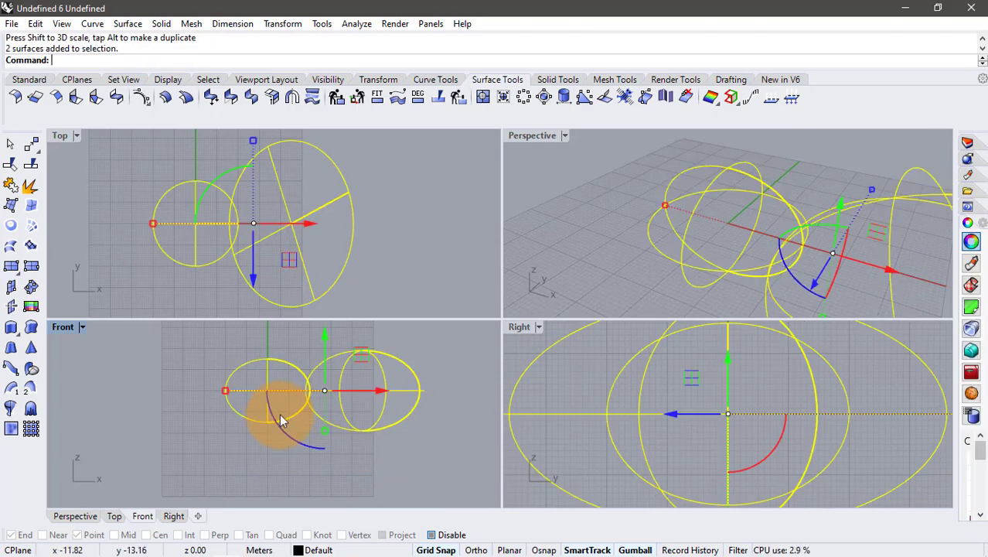
drag(300, 374, 302, 347)
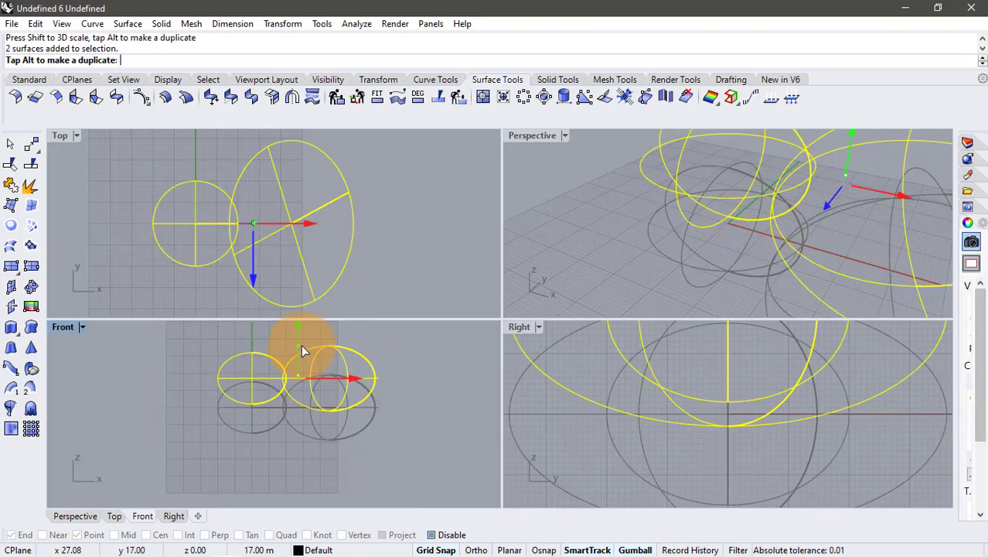
click(254, 399)
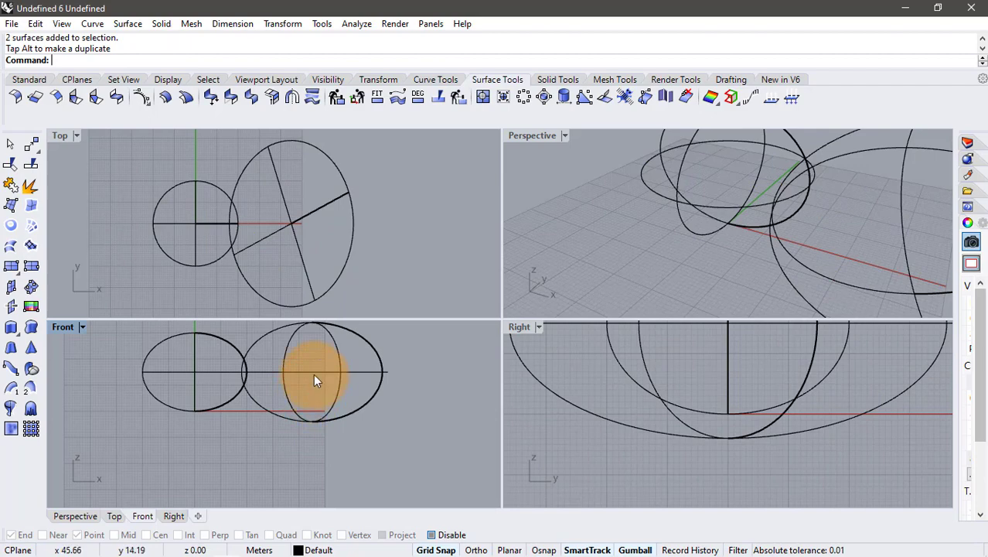
Move the larger ellipsoid further right and rotate it in Top view
click(313, 379)
drag(340, 372, 357, 377)
key(Escape)
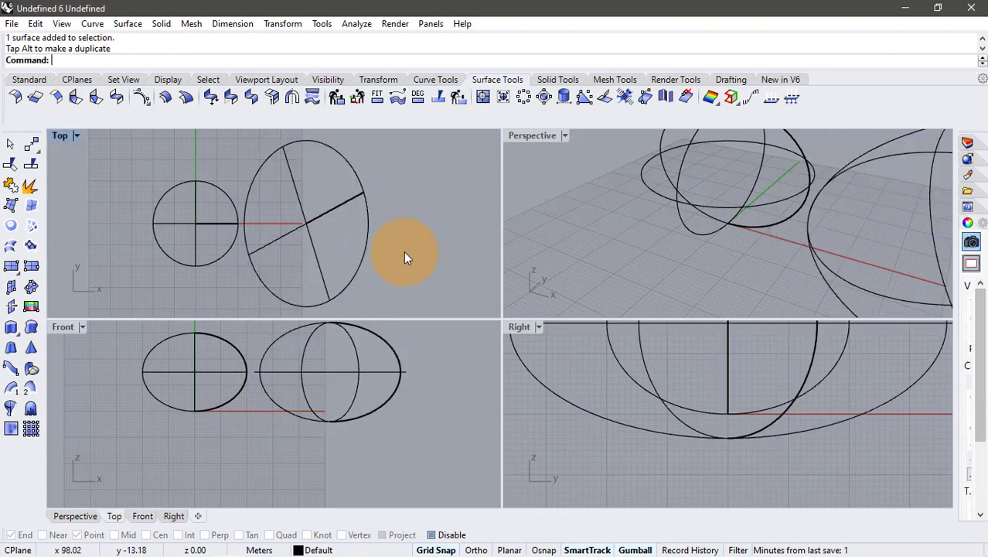
click(307, 232)
drag(278, 266, 293, 281)
Nudge the small ellipsoid slightly to the left
click(225, 397)
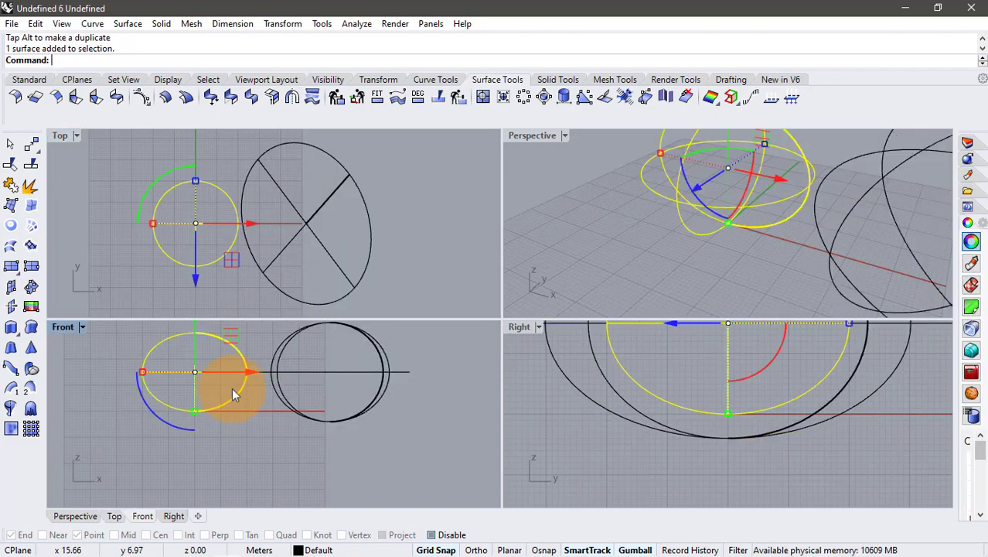
drag(245, 377, 230, 375)
click(291, 385)
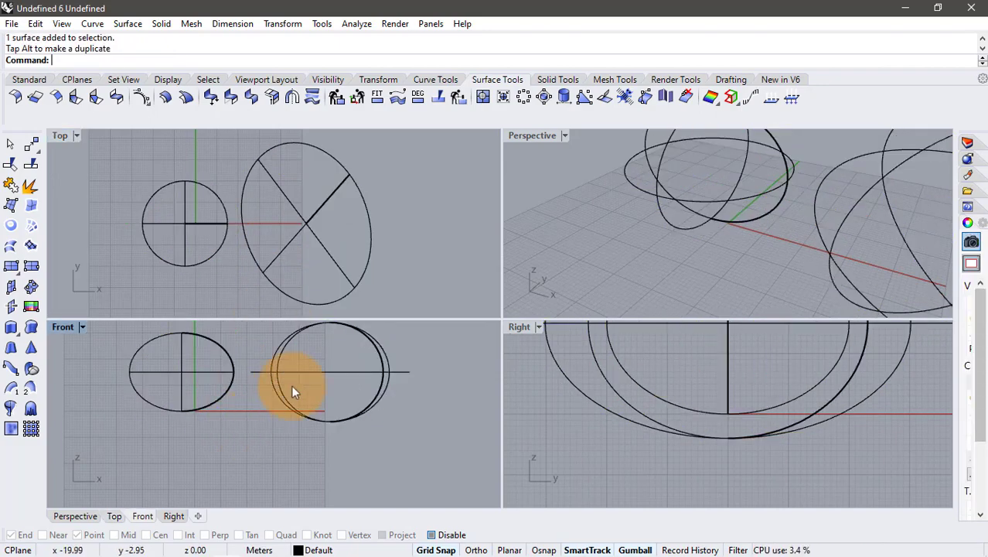
Switch the Perspective viewport to Shaded display and orbit in on the eggs
click(563, 135)
click(598, 114)
mouse_move(603, 155)
right_down()
mouse_move(625, 225)
mouse_move(717, 222)
mouse_move(673, 221)
right_up()
scroll(628, 263, up, 3)
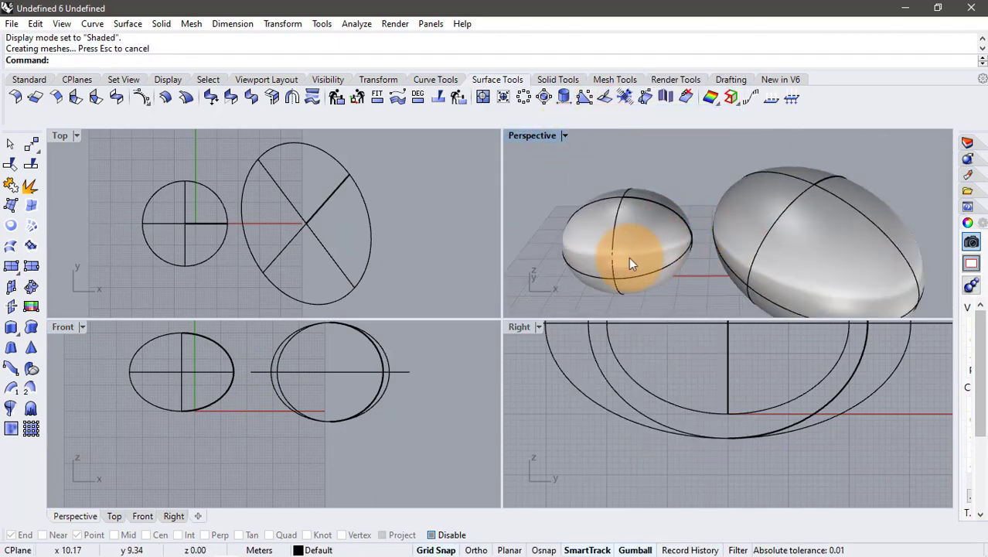
Shift the small ellipsoid slightly back to the right
click(229, 389)
drag(235, 372, 241, 387)
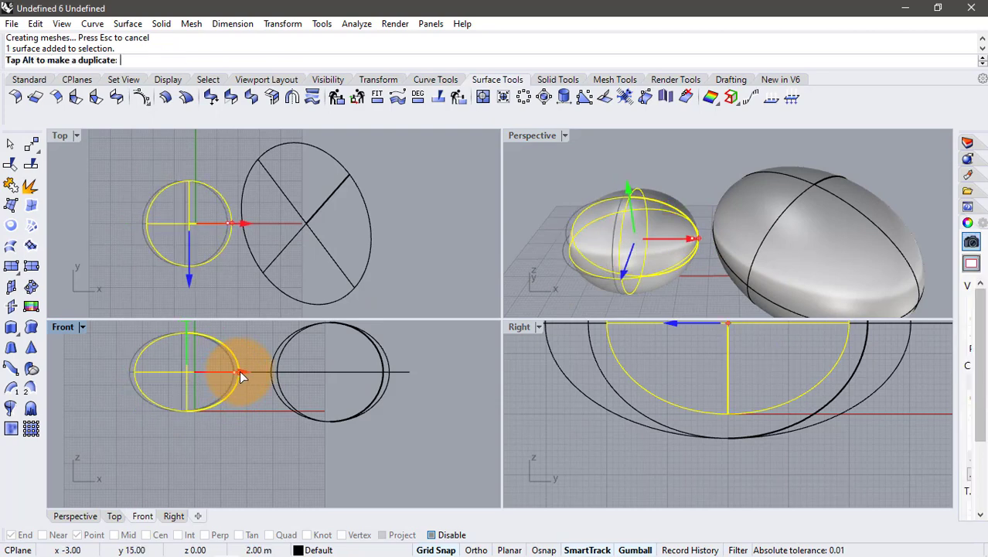
click(250, 435)
scroll(251, 430, down, 2)
scroll(259, 368, up, 3)
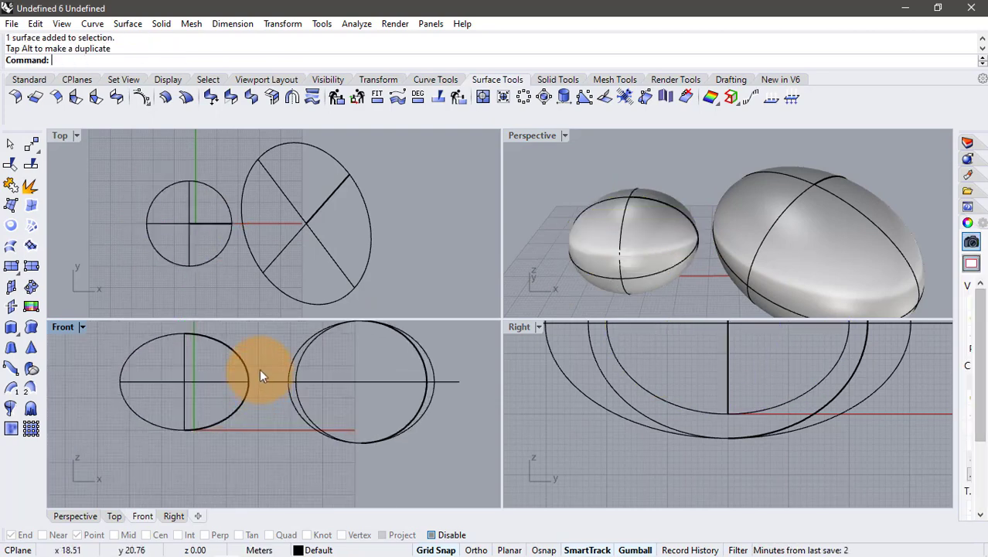
scroll(272, 401, up, 2)
Draw a circle between the eggs and gumball-scale it into a tilted oval
text(Circle)
key(Return)
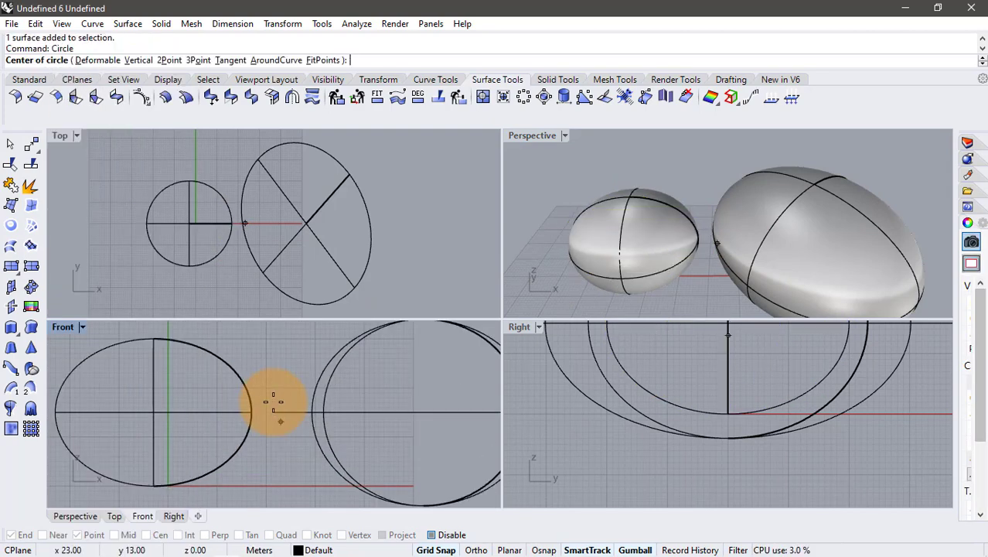
click(276, 416)
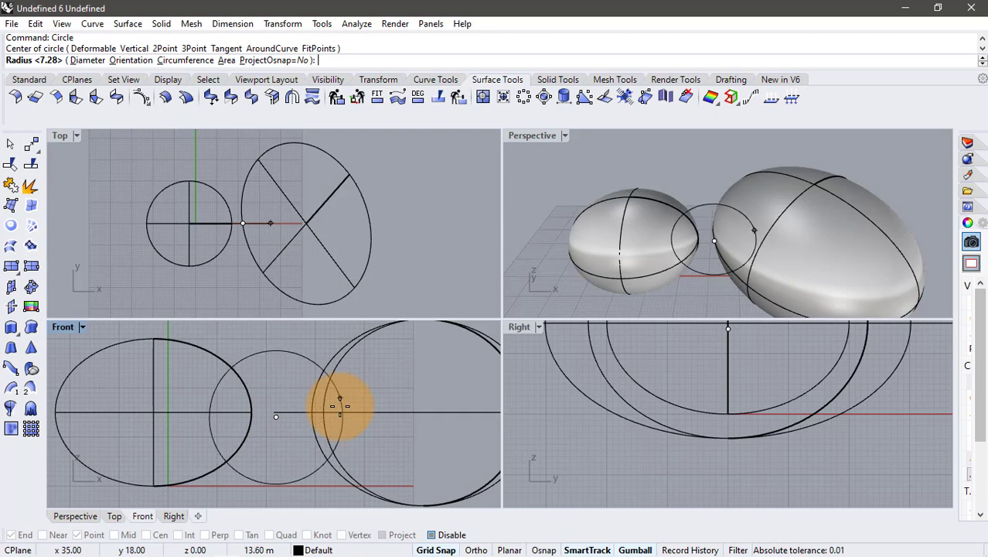
click(337, 406)
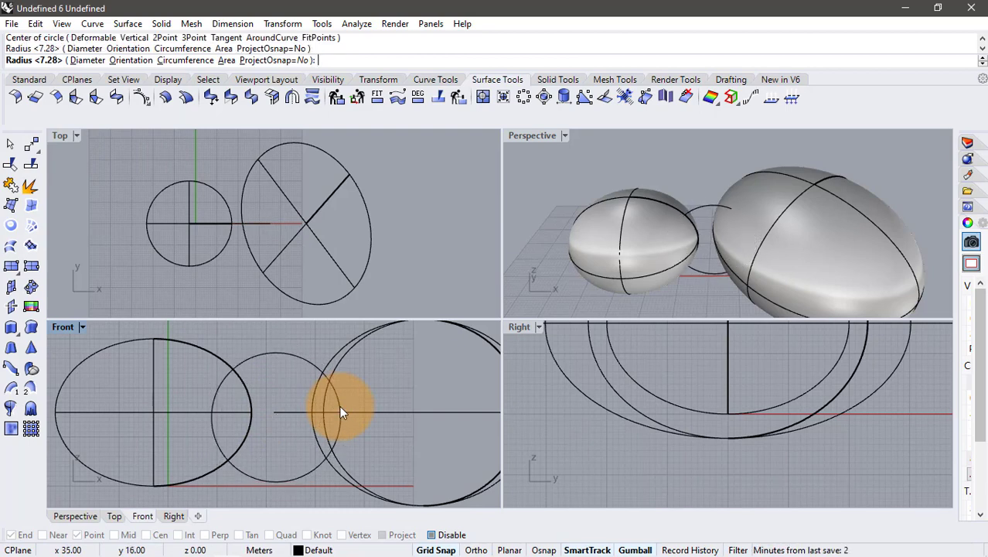
click(273, 368)
scroll(273, 368, down, 2)
drag(273, 367, 274, 426)
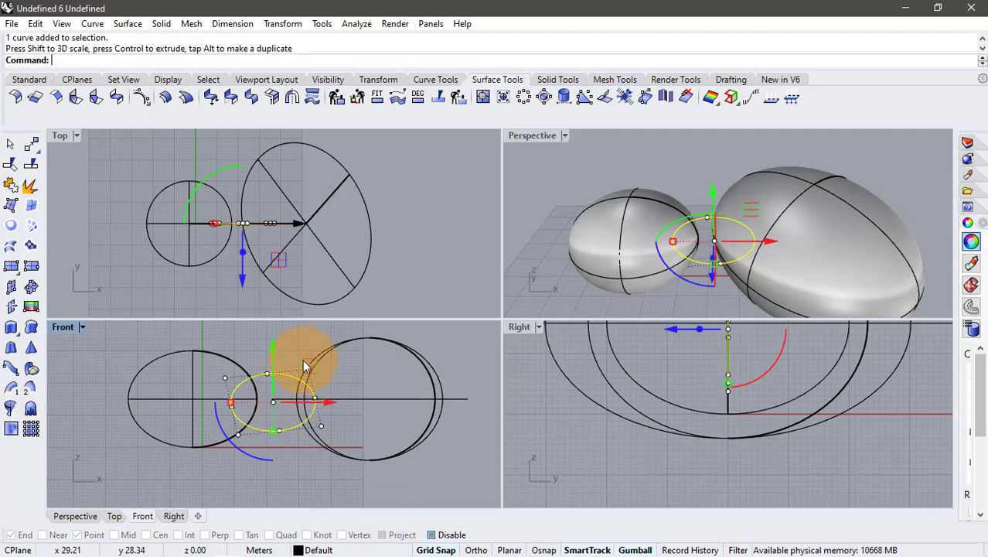
scroll(270, 376, up, 2)
text(Trim)
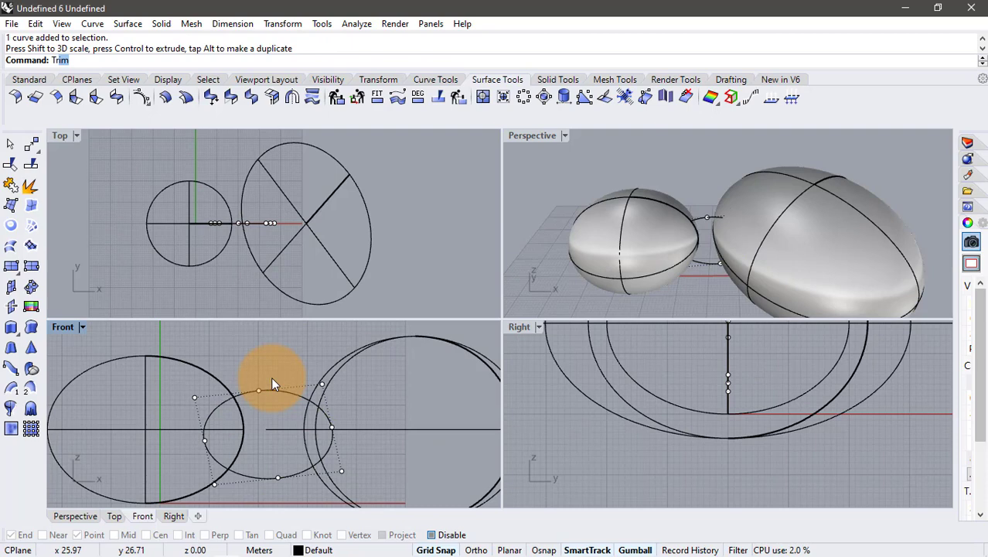
Trim away the inside of the oval from both ellipsoids
key(Return)
scroll(271, 379, up, 1)
scroll(289, 406, up, 1)
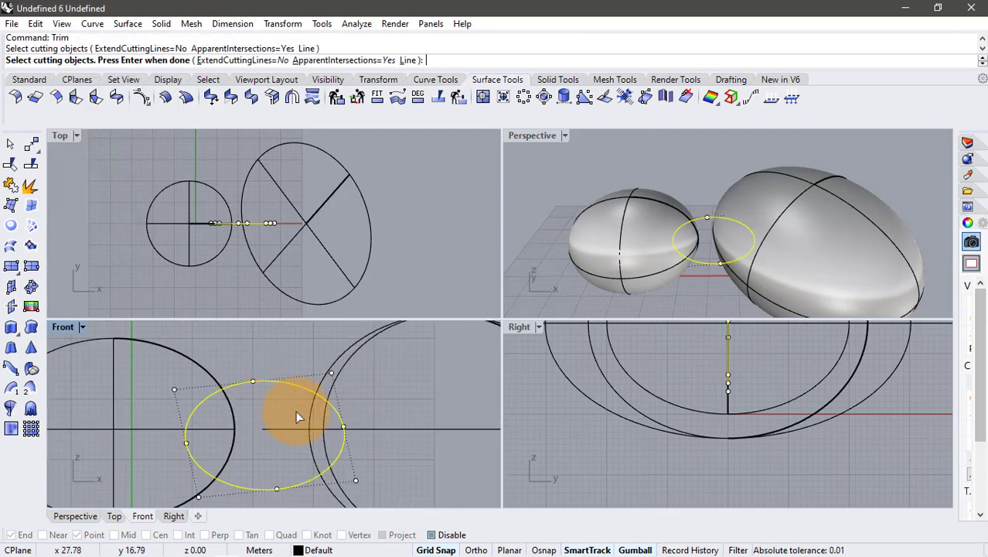
key(Return)
click(305, 428)
click(234, 428)
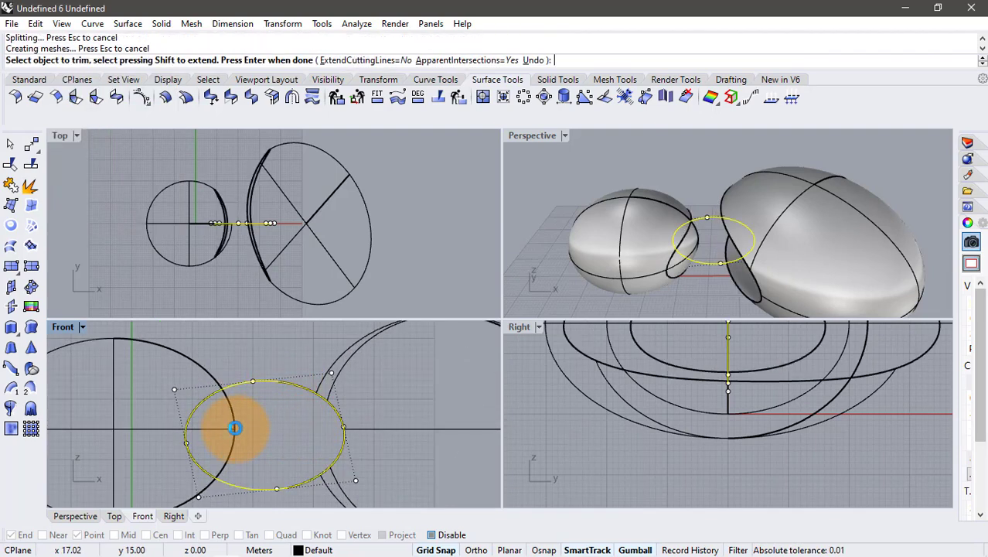
key(Return)
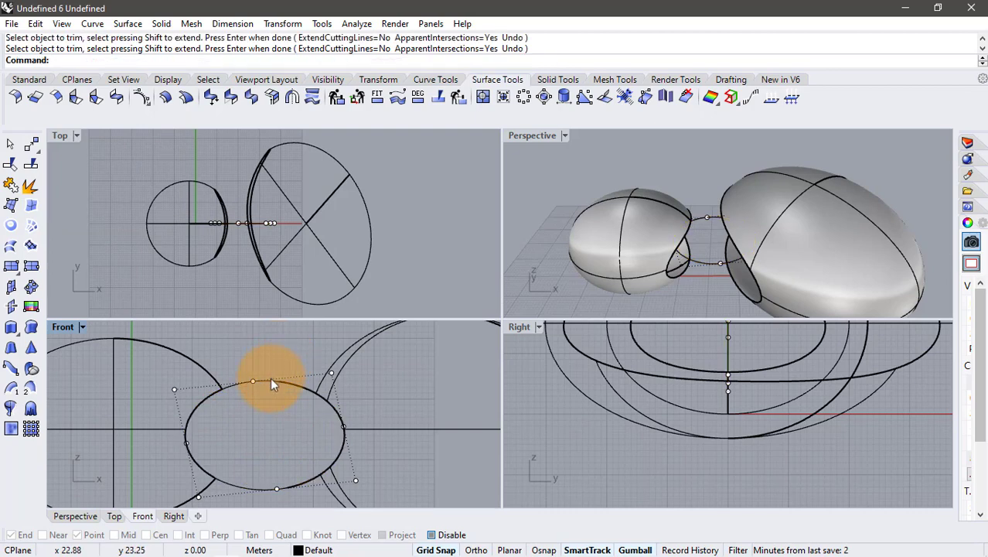
Delete the oval cutting curve
click(270, 379)
key(Delete)
scroll(283, 355, down, 2)
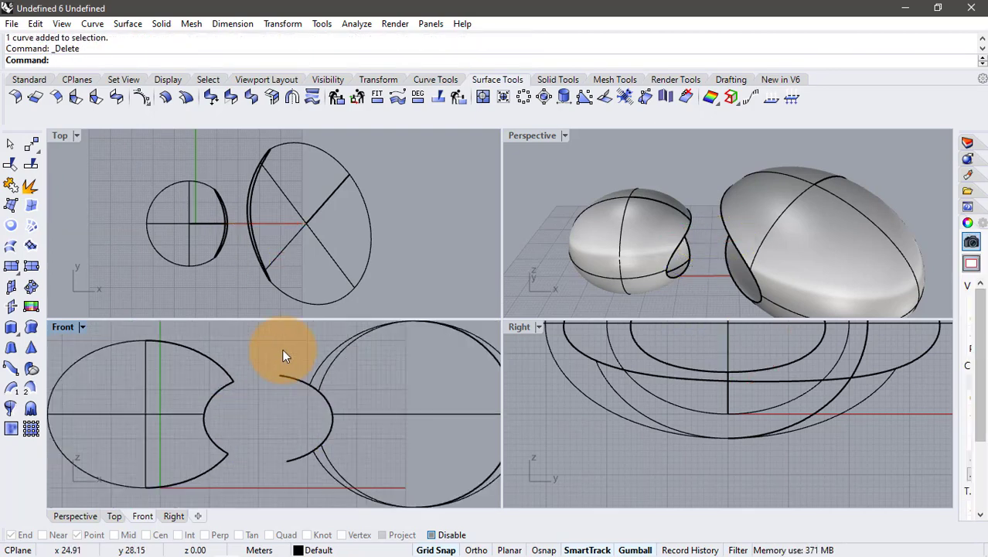
click(287, 377)
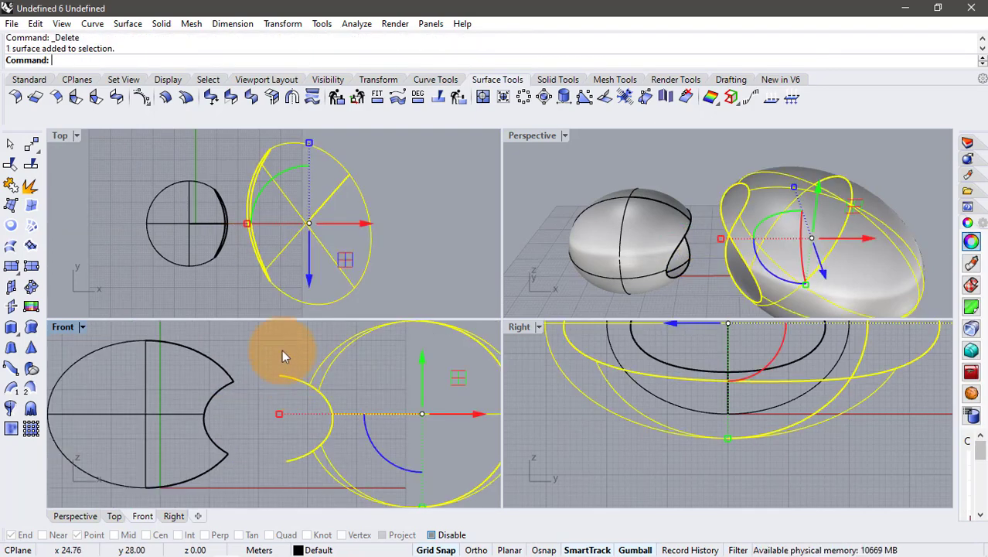
click(336, 308)
Maximize the Perspective viewport and orbit around the eggs
click(565, 135)
click(596, 72)
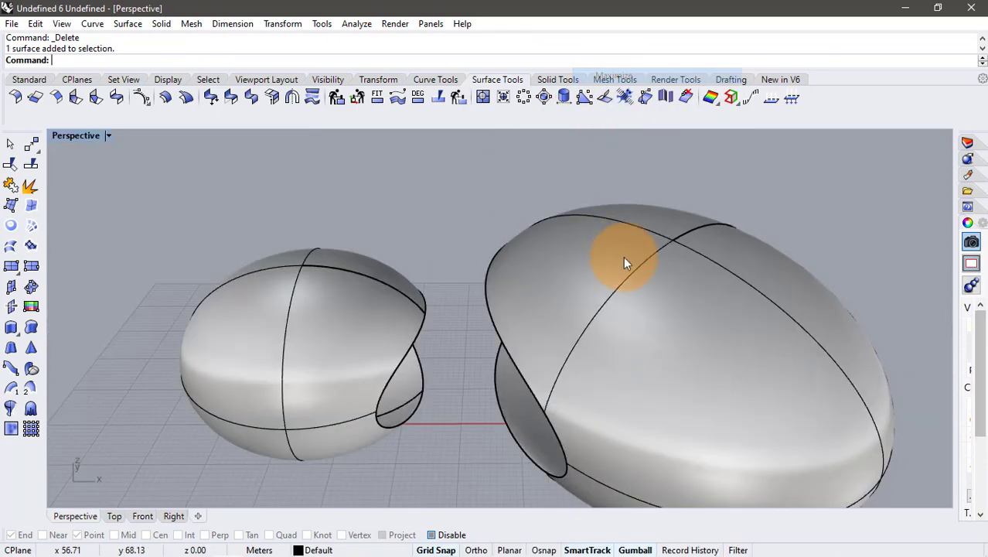
mouse_move(623, 256)
right_down()
mouse_move(633, 201)
mouse_move(526, 249)
mouse_move(465, 254)
right_up()
scroll(465, 254, up, 5)
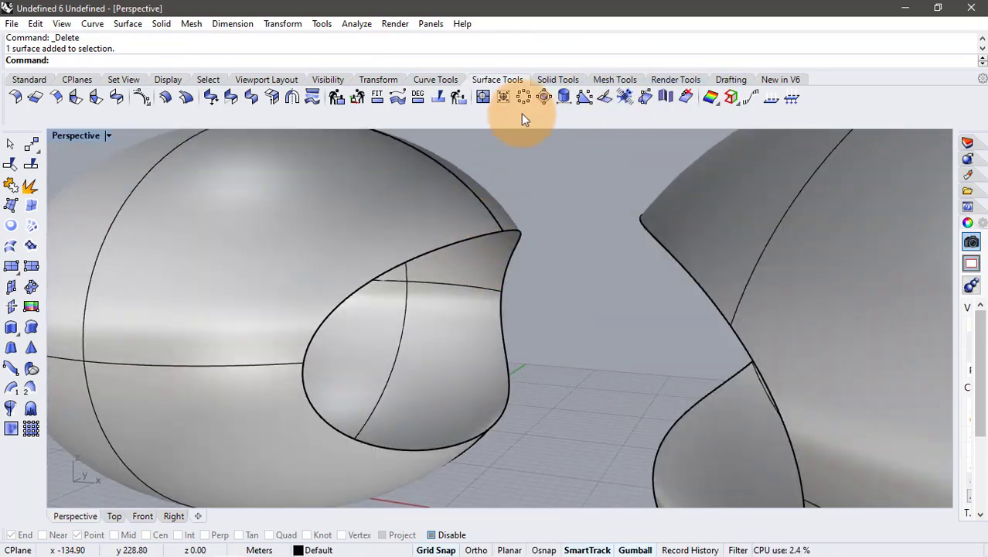
Start BlendSrf with ChainEdges, picking the teardrop opening then the bowl's upper rim
click(115, 98)
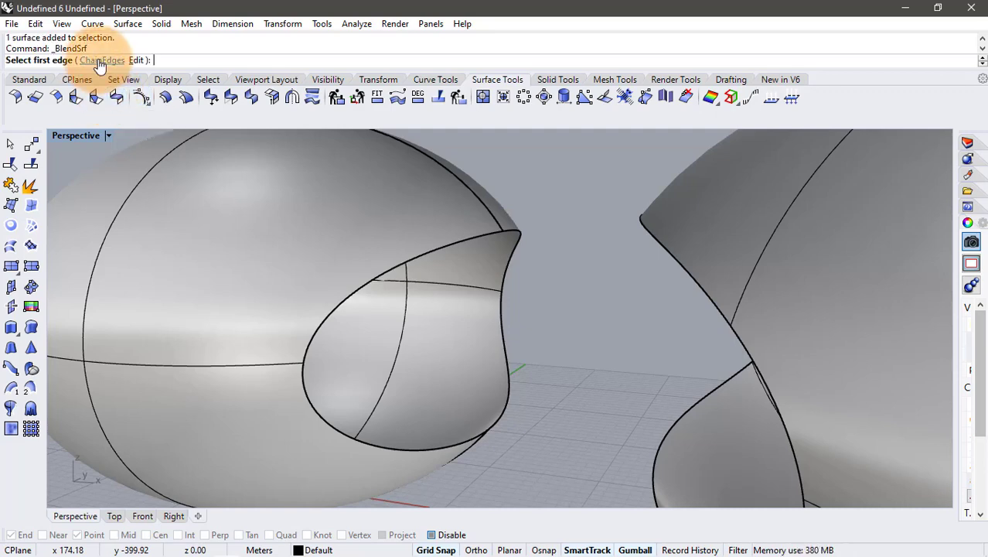
click(100, 61)
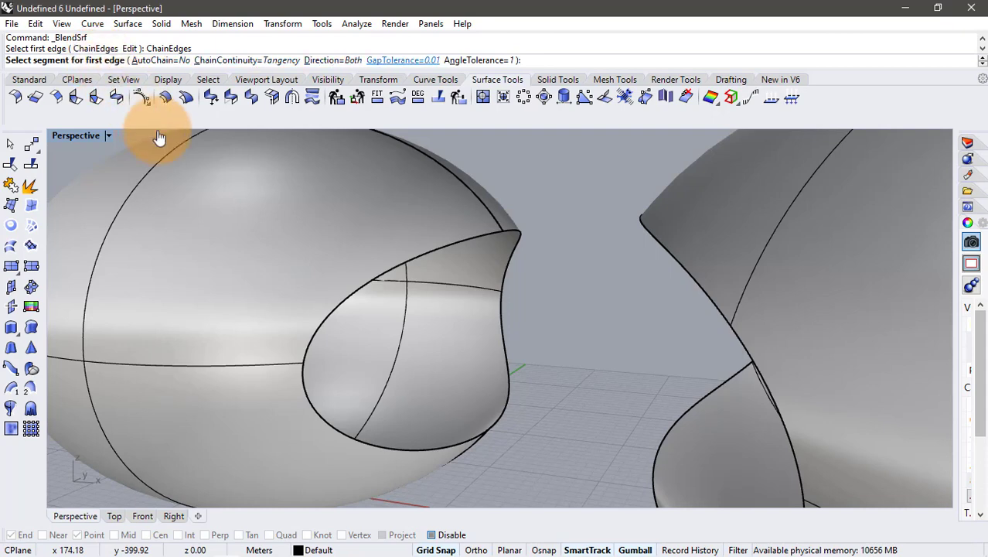
click(504, 271)
right_click(486, 229)
mouse_move(496, 221)
right_down()
mouse_move(622, 232)
mouse_move(562, 199)
right_up()
click(502, 175)
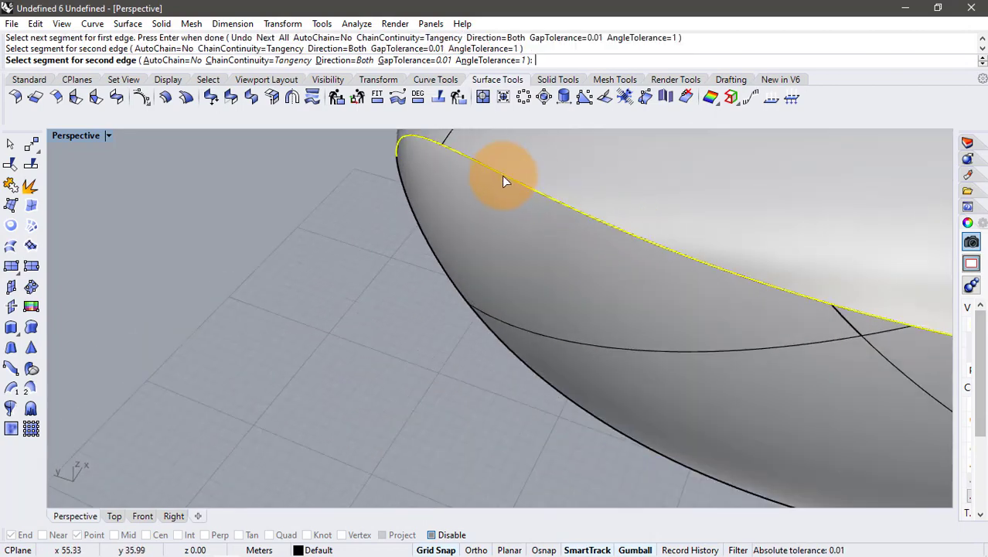
right_click(422, 231)
scroll(448, 230, down, 5)
mouse_move(448, 230)
right_down()
mouse_move(690, 247)
mouse_move(507, 199)
mouse_move(510, 242)
mouse_move(570, 302)
mouse_move(388, 257)
mouse_move(306, 276)
mouse_move(346, 220)
mouse_move(611, 237)
mouse_move(726, 506)
mouse_move(502, 177)
mouse_move(541, 154)
right_up()
Inspect the seam alignment from several angles and accept the seams
scroll(538, 148, up, 5)
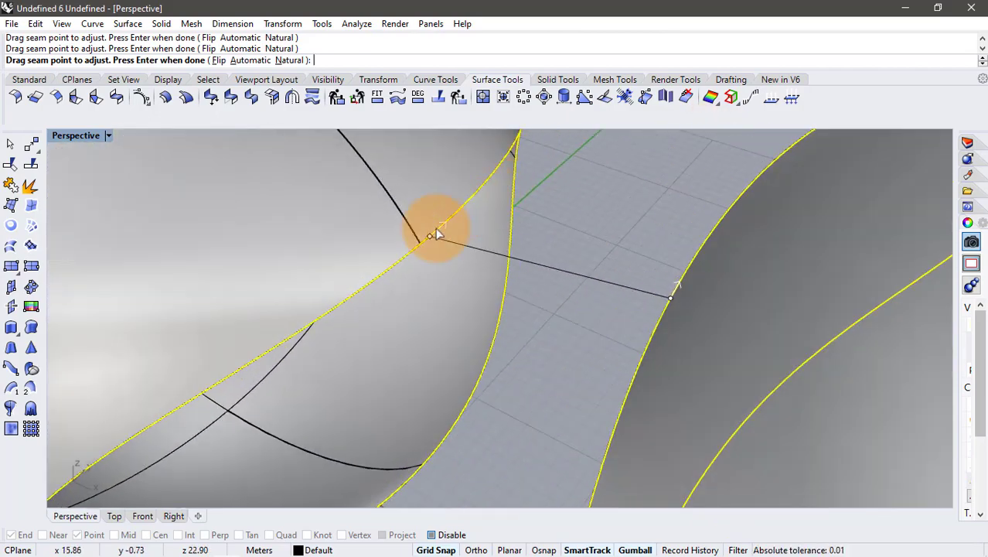
scroll(428, 241, down, 3)
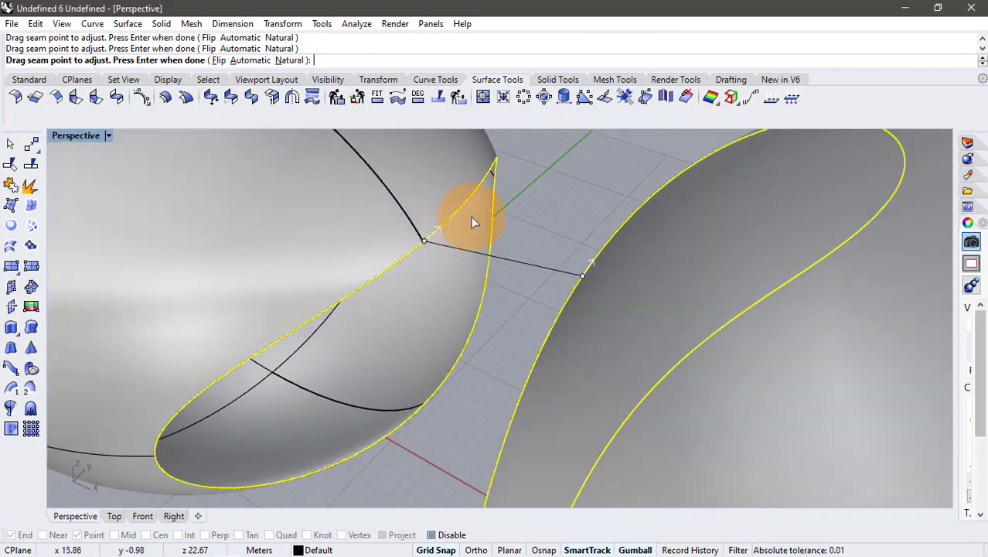
mouse_move(463, 214)
right_down()
mouse_move(668, 243)
mouse_move(703, 206)
right_up()
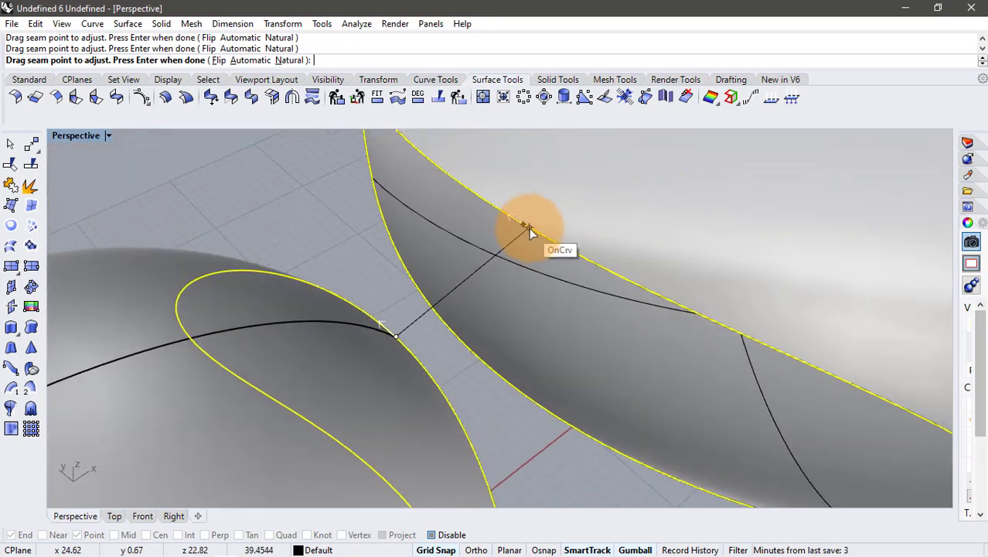
scroll(538, 236, down, 5)
mouse_move(575, 335)
right_down()
mouse_move(437, 223)
mouse_move(487, 248)
right_up()
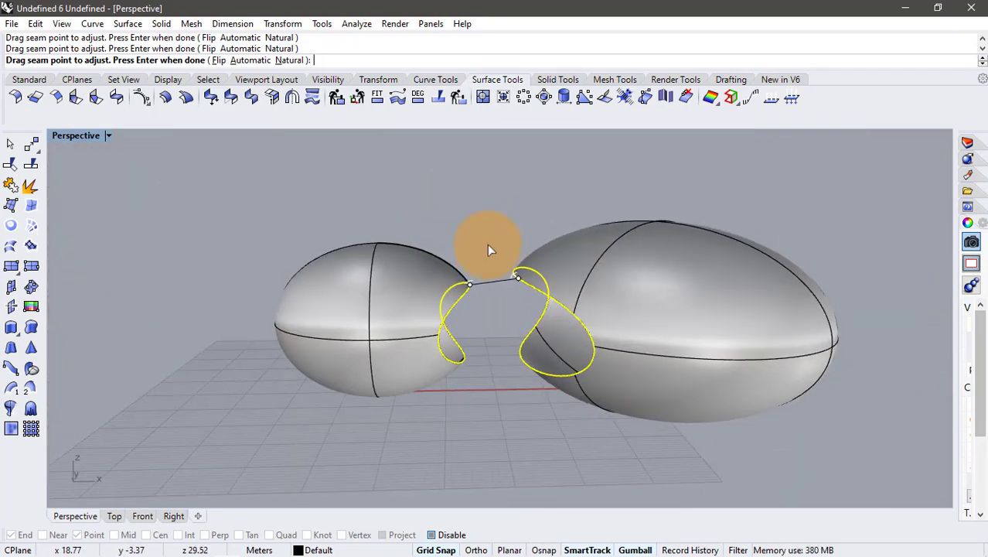
scroll(488, 247, up, 3)
right_click(500, 191)
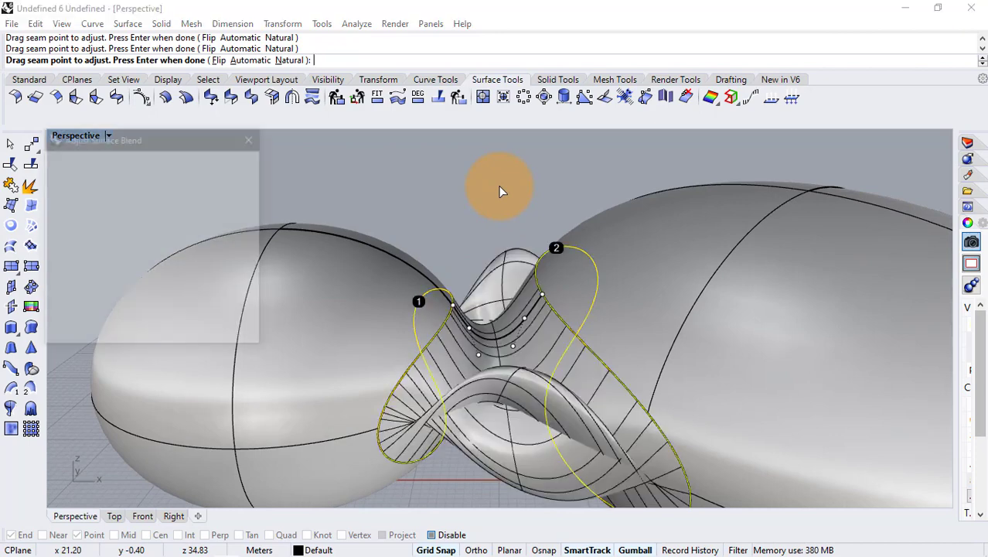
Set both blend bulges to 0.25 with Curvature continuity and accept the blend
mouse_move(148, 167)
mouse_down()
mouse_move(128, 176)
mouse_move(106, 168)
mouse_move(106, 189)
mouse_up()
mouse_move(433, 202)
right_down()
mouse_move(529, 214)
mouse_move(666, 256)
mouse_move(391, 210)
mouse_move(578, 185)
mouse_move(613, 254)
mouse_move(651, 199)
mouse_move(644, 188)
mouse_move(577, 258)
mouse_move(636, 287)
mouse_move(681, 232)
right_up()
click(106, 190)
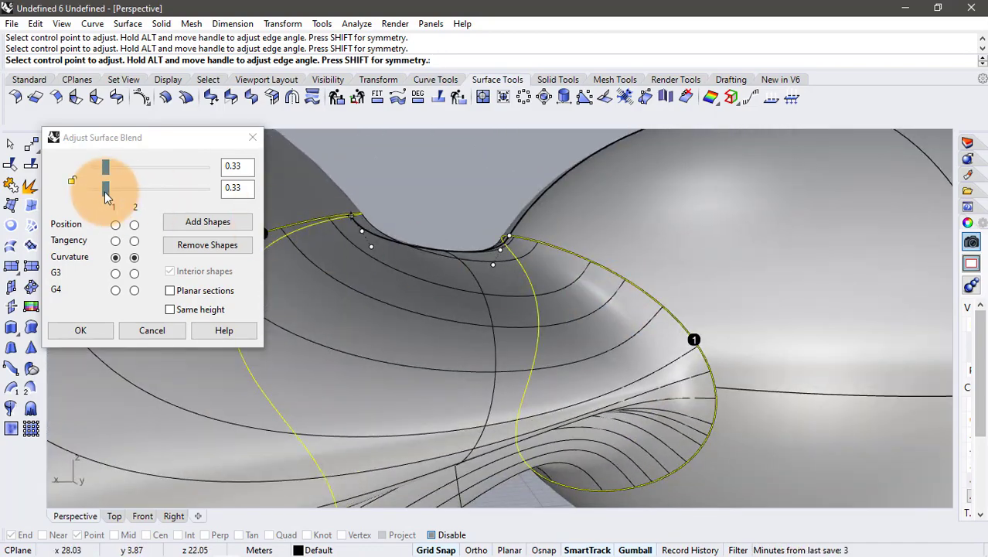
drag(106, 193, 91, 171)
click(106, 169)
mouse_move(542, 309)
right_down()
mouse_move(592, 256)
mouse_move(521, 207)
mouse_move(470, 282)
mouse_move(459, 342)
mouse_move(324, 282)
right_up()
drag(95, 188, 123, 188)
right_drag(382, 240, 504, 186)
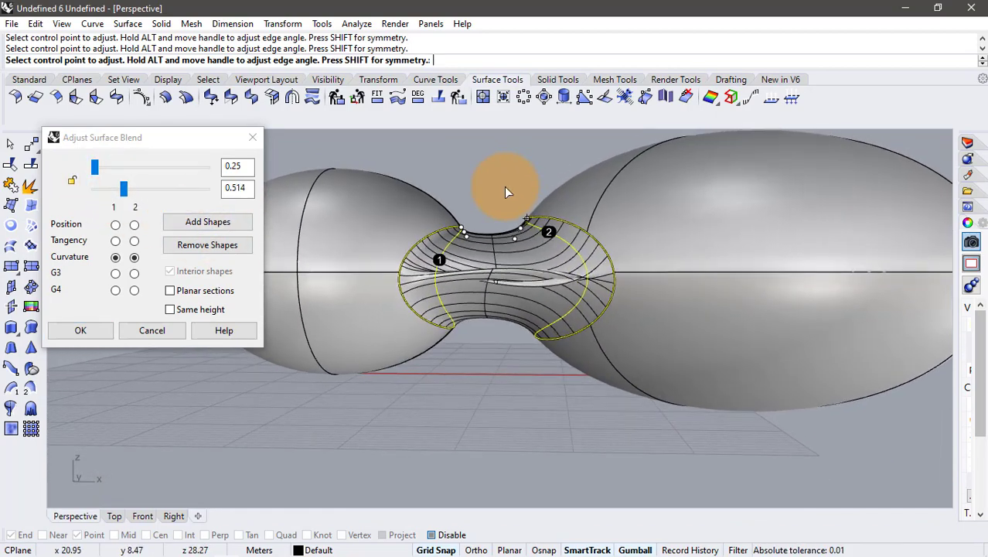
mouse_move(122, 188)
mouse_down()
mouse_move(91, 188)
mouse_move(100, 165)
mouse_move(126, 165)
mouse_move(69, 175)
mouse_up()
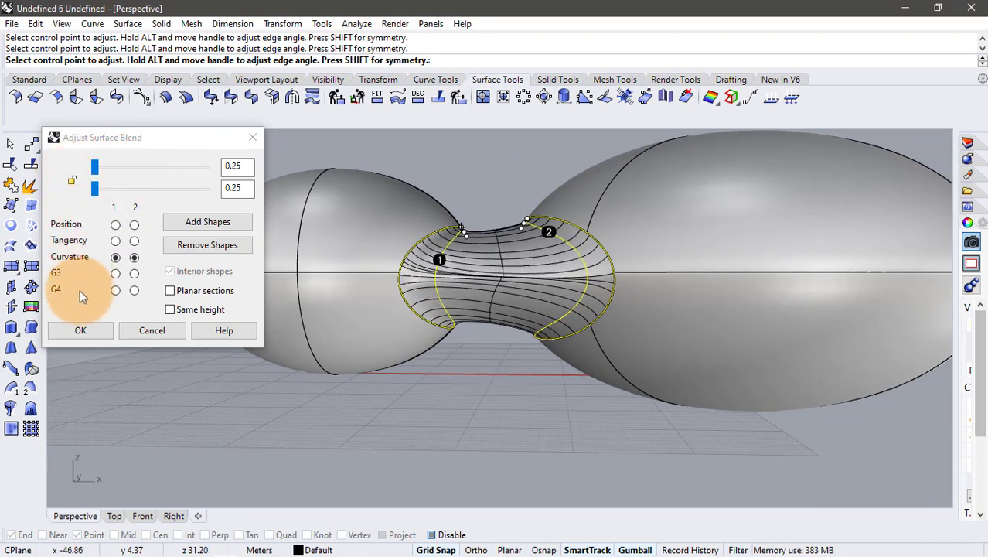
click(82, 329)
Restore the four-viewport layout
scroll(479, 211, up, 2)
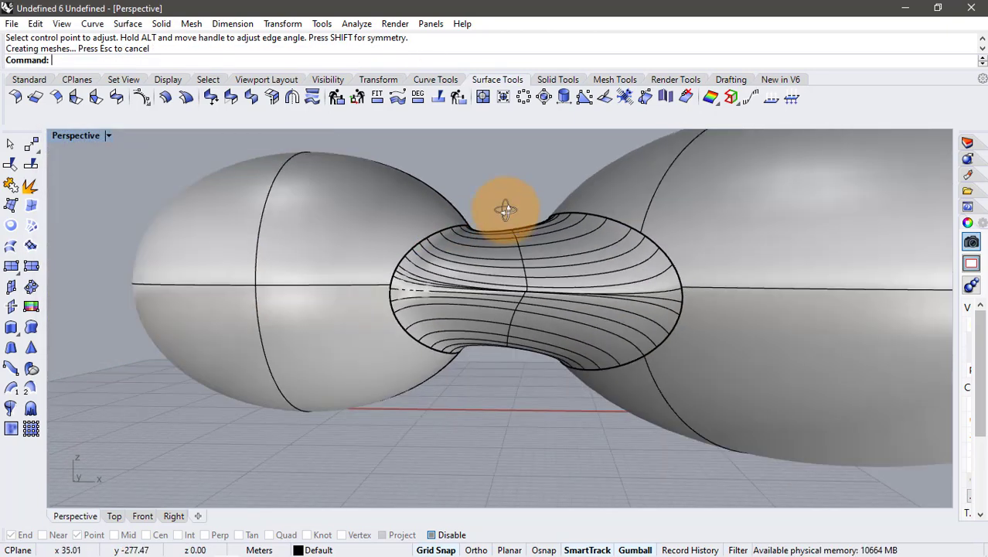
scroll(505, 210, down, 5)
key(ctrl+a)
right_drag(405, 273, 377, 258)
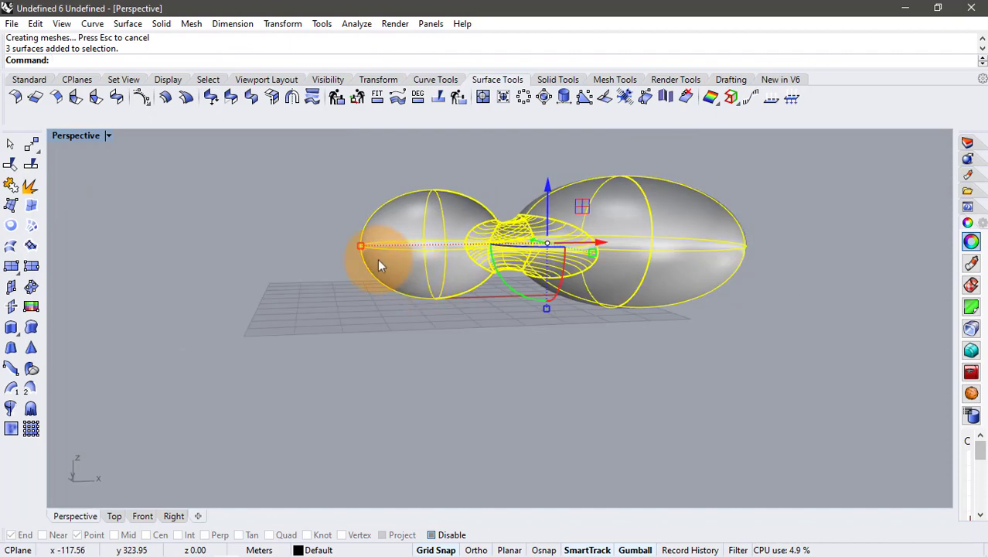
key(Escape)
click(109, 136)
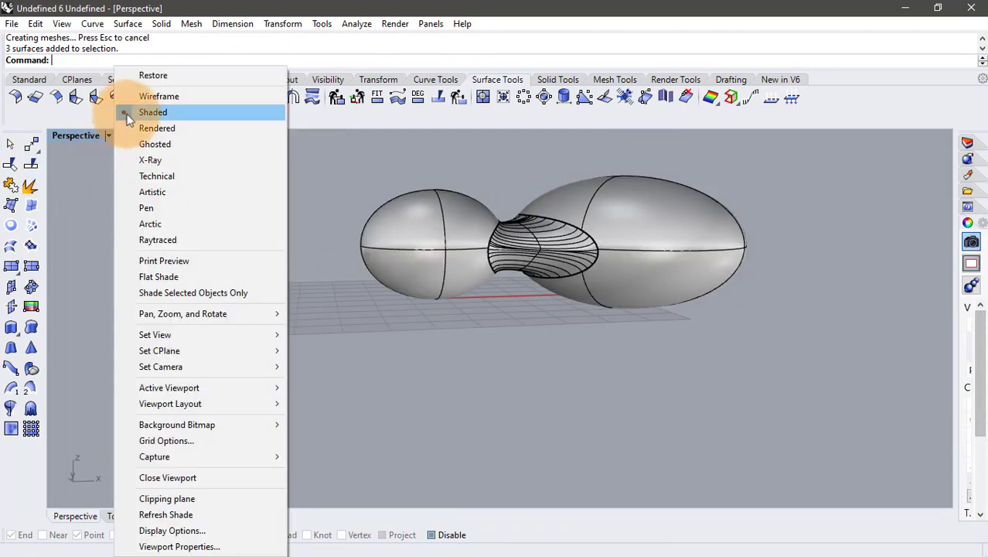
click(153, 76)
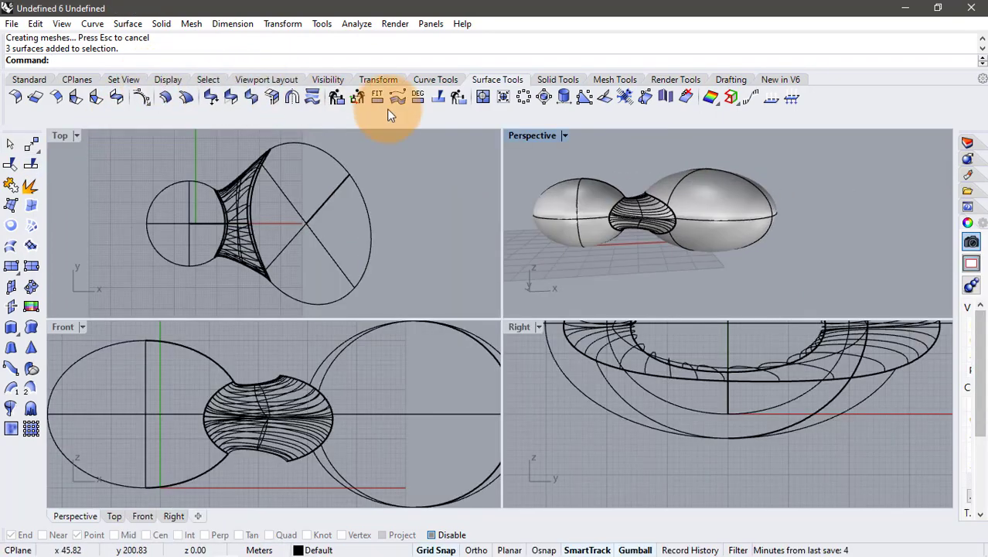
Contour all three surfaces from the origin in a vertical direction at 1.5 spacing
key(ctrl+a)
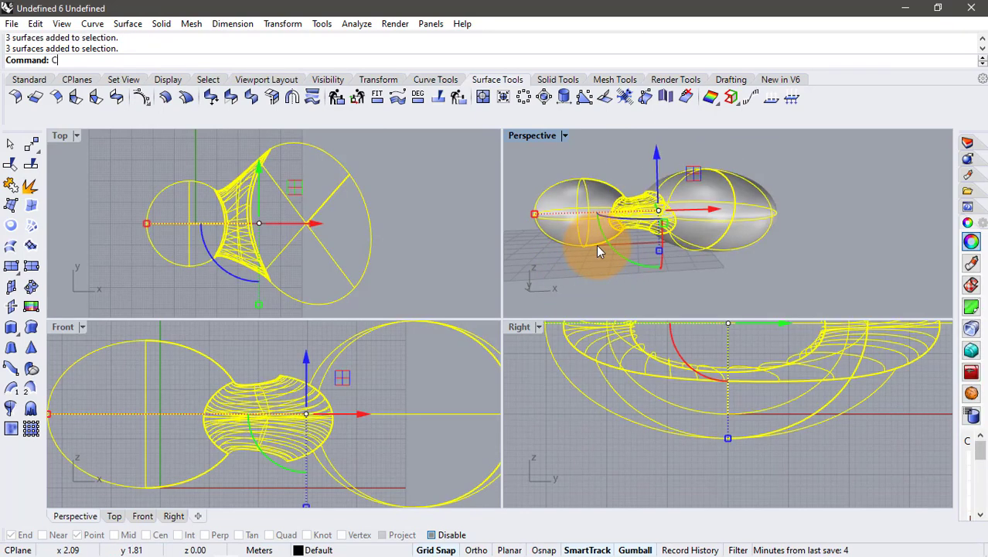
text(ontour)
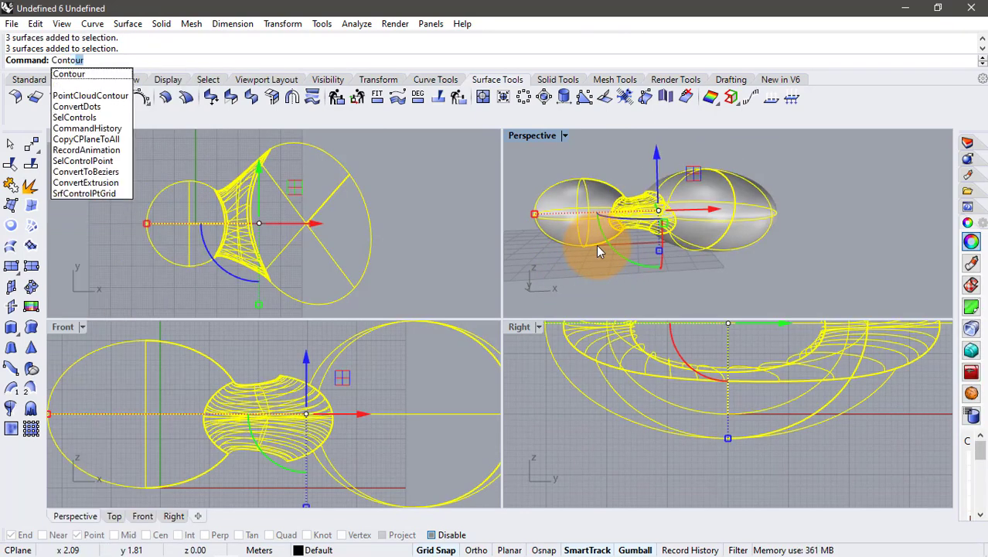
key(Return)
key(Return)
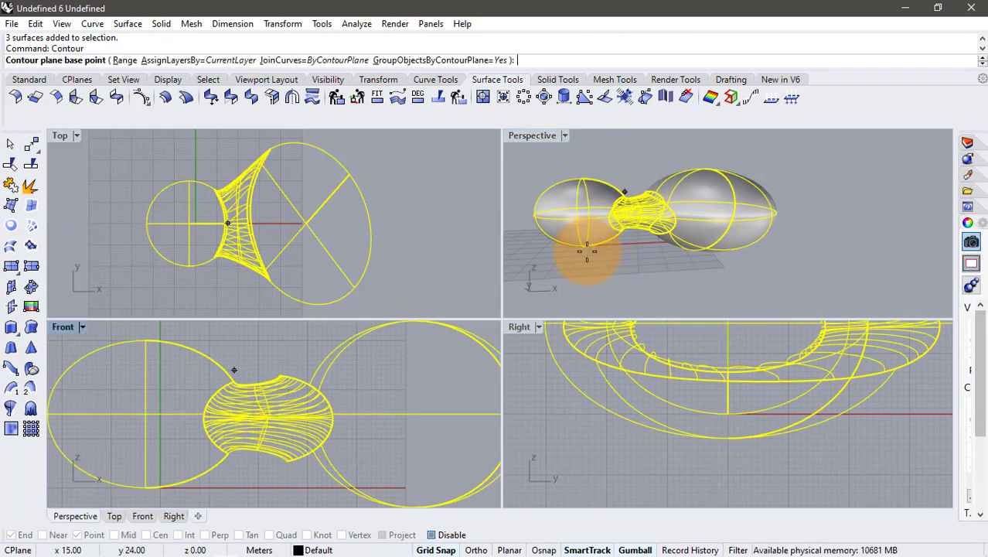
scroll(297, 419, up, 2)
scroll(218, 473, up, 2)
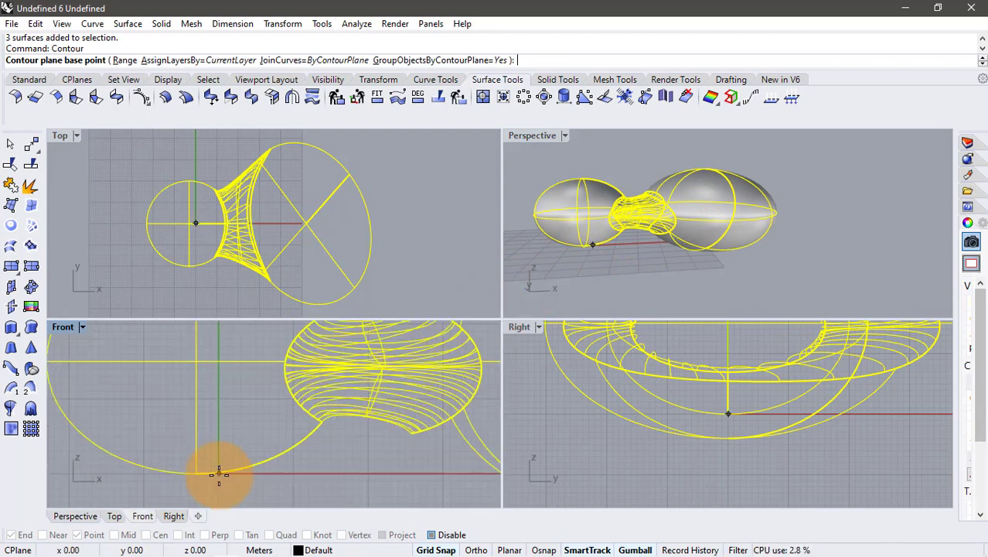
click(219, 473)
scroll(219, 473, down, 4)
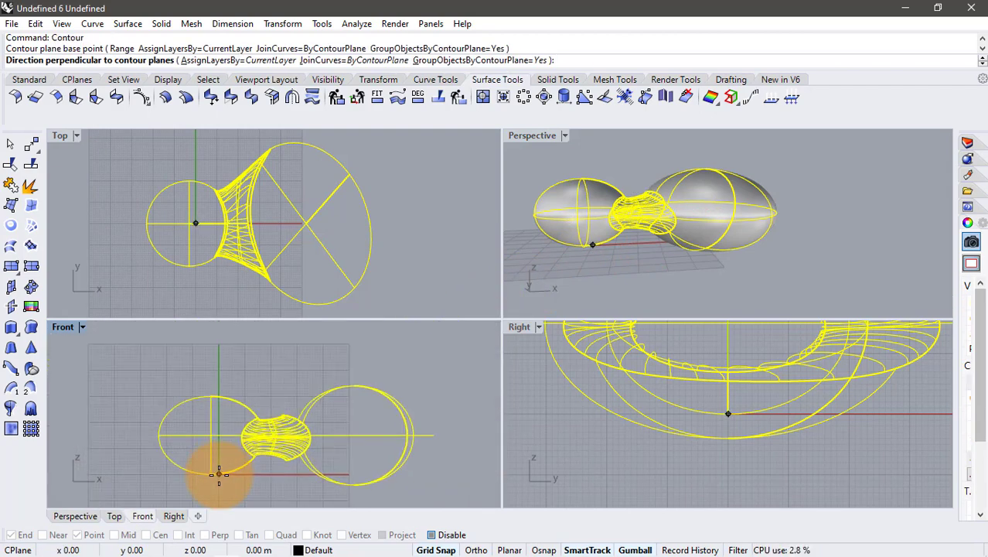
click(217, 355)
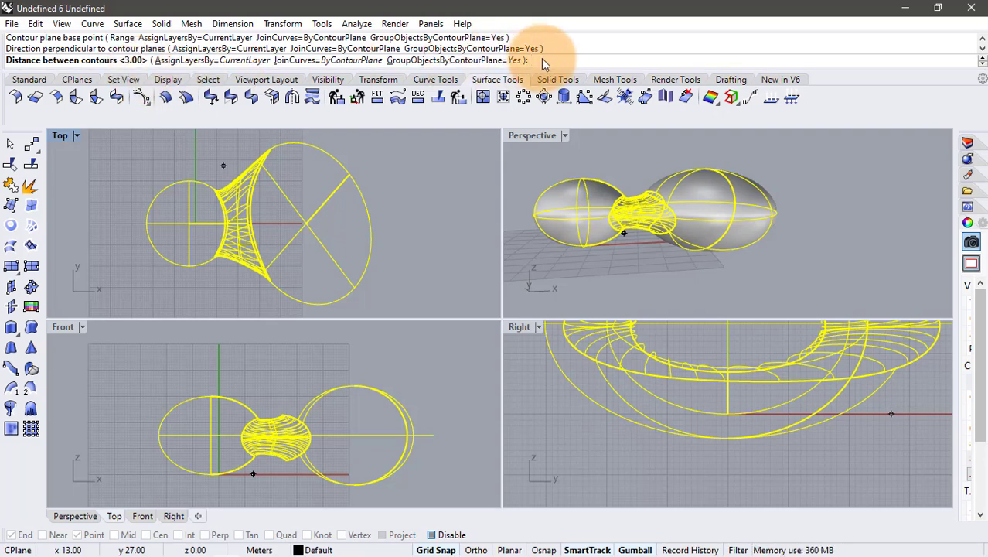
text(15)
key(Return)
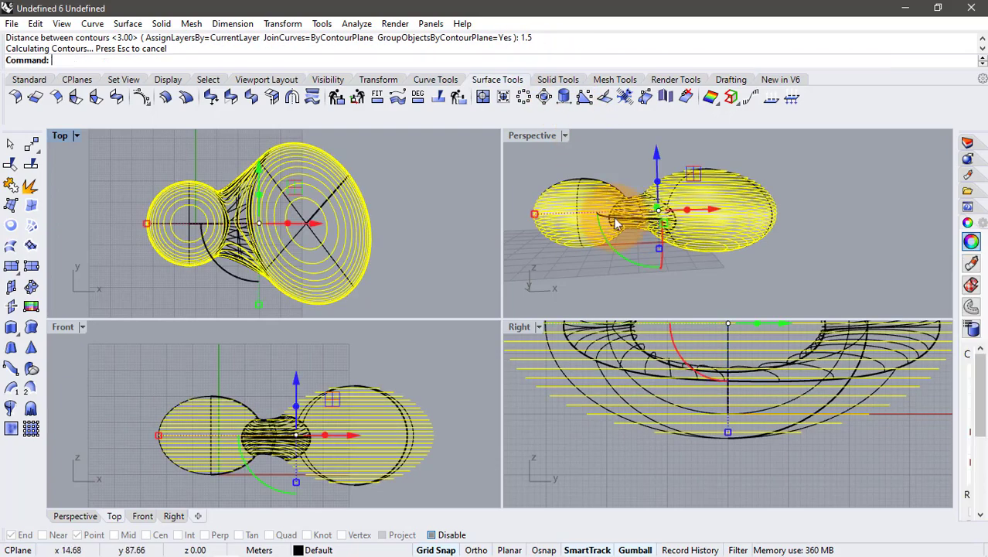
Maximize the Perspective viewport and orbit to face the sphere
right_drag(633, 218, 612, 223)
click(600, 145)
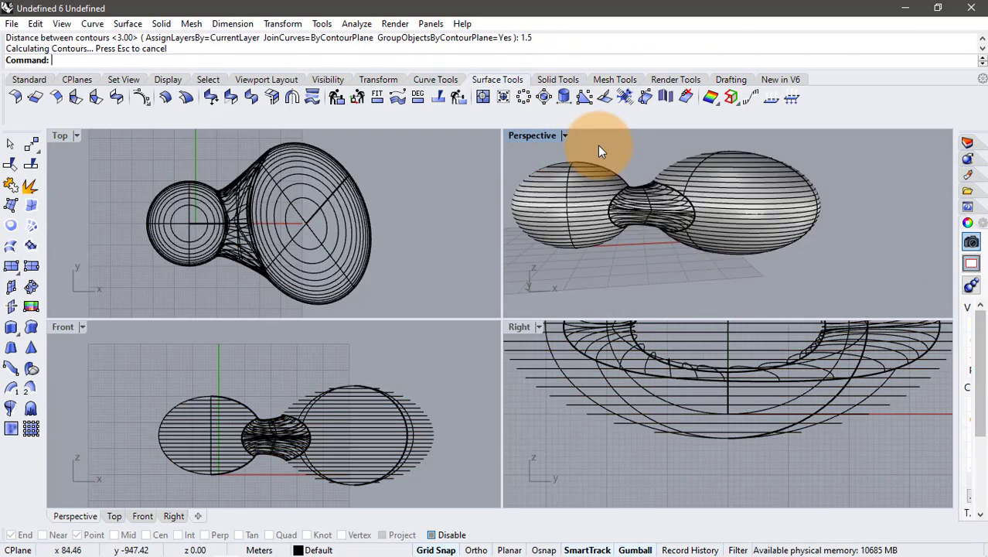
click(564, 136)
click(614, 76)
mouse_move(568, 157)
right_down()
mouse_move(596, 225)
mouse_move(563, 248)
right_up()
scroll(464, 244, up, 5)
Hide the small ellipsoid, large ellipsoid and blend surface via the middle-click popup
click(408, 240)
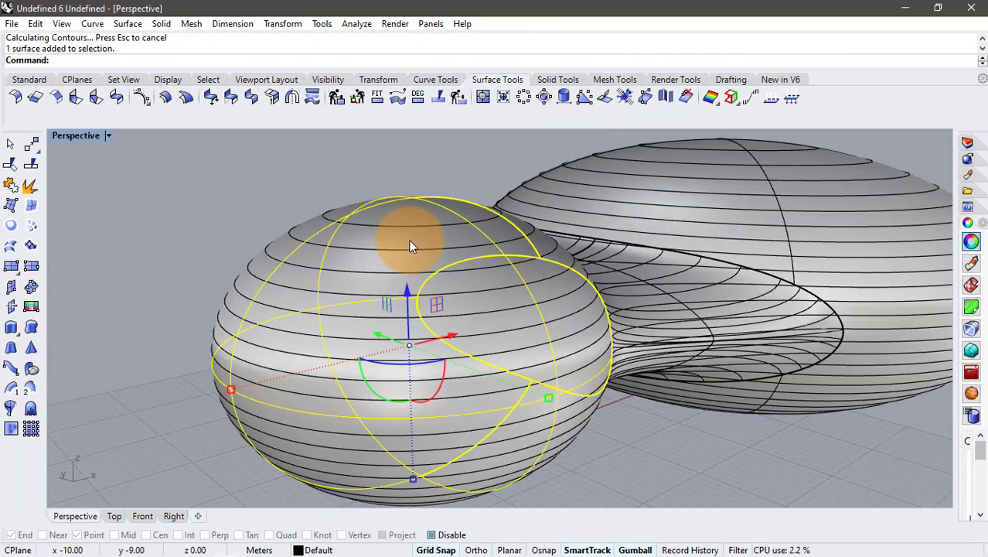
middle_click(409, 240)
click(364, 232)
click(579, 220)
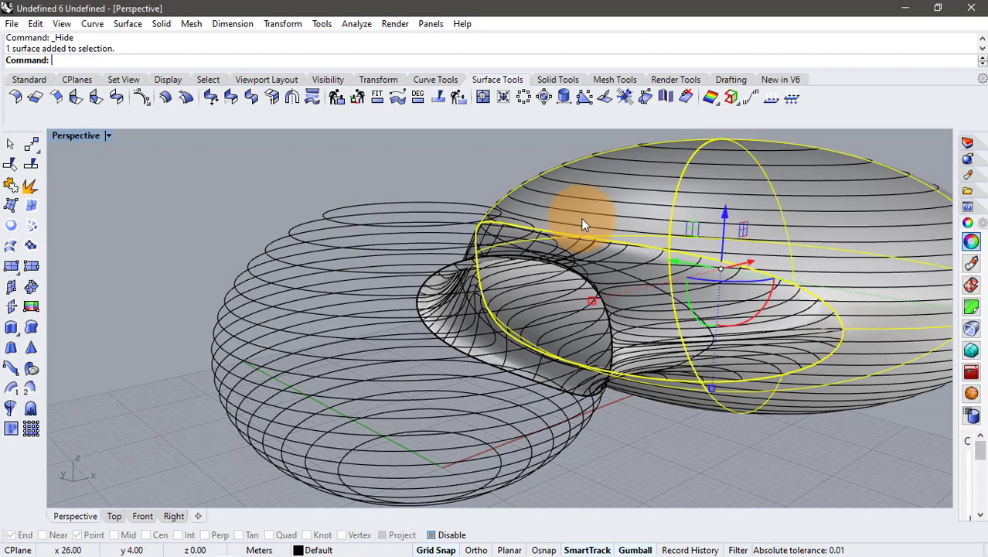
middle_click(581, 220)
click(538, 212)
scroll(510, 280, up, 3)
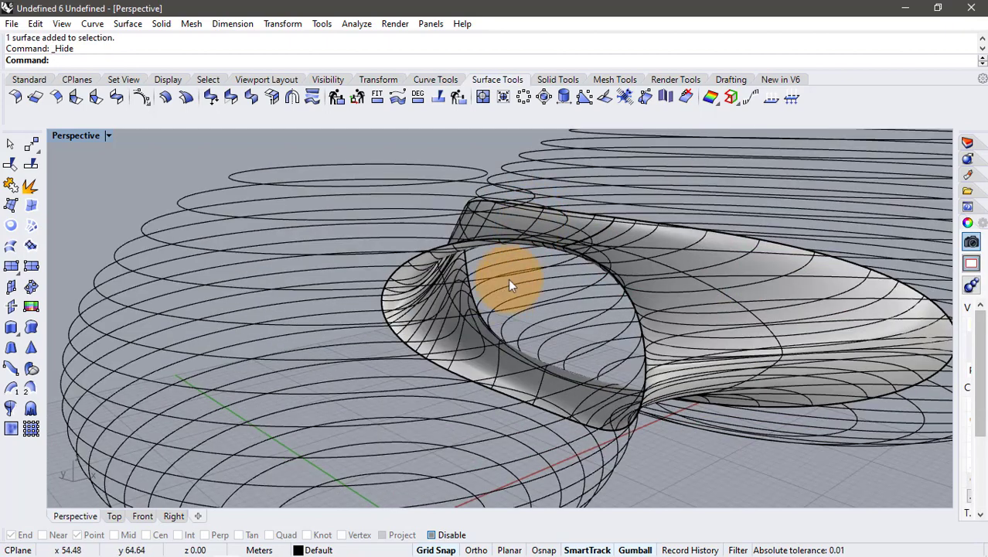
click(473, 365)
middle_click(473, 366)
click(439, 351)
scroll(631, 373, down, 5)
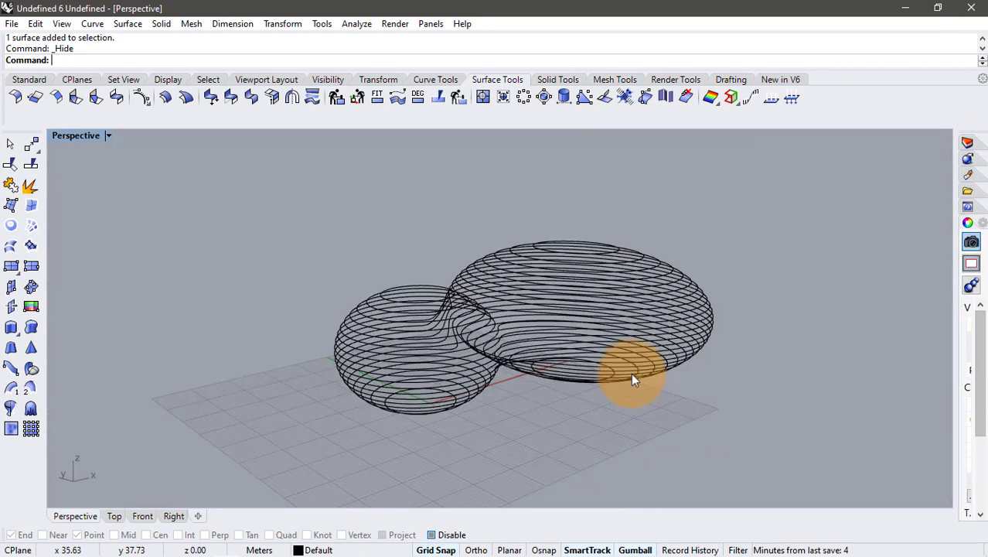
Orbit to a side-on view and select all 38 contour curves
mouse_move(631, 373)
right_down()
mouse_move(455, 346)
mouse_move(576, 284)
mouse_move(613, 337)
mouse_move(639, 411)
mouse_move(796, 366)
mouse_move(599, 381)
mouse_move(633, 302)
mouse_move(225, 286)
right_up()
scroll(456, 340, up, 3)
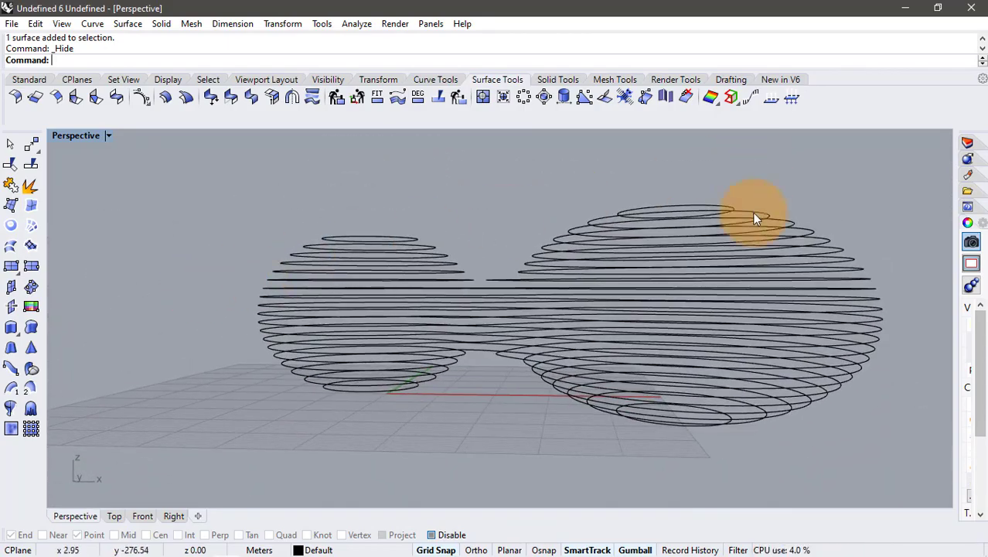
drag(359, 448, 363, 445)
right_drag(434, 424, 489, 424)
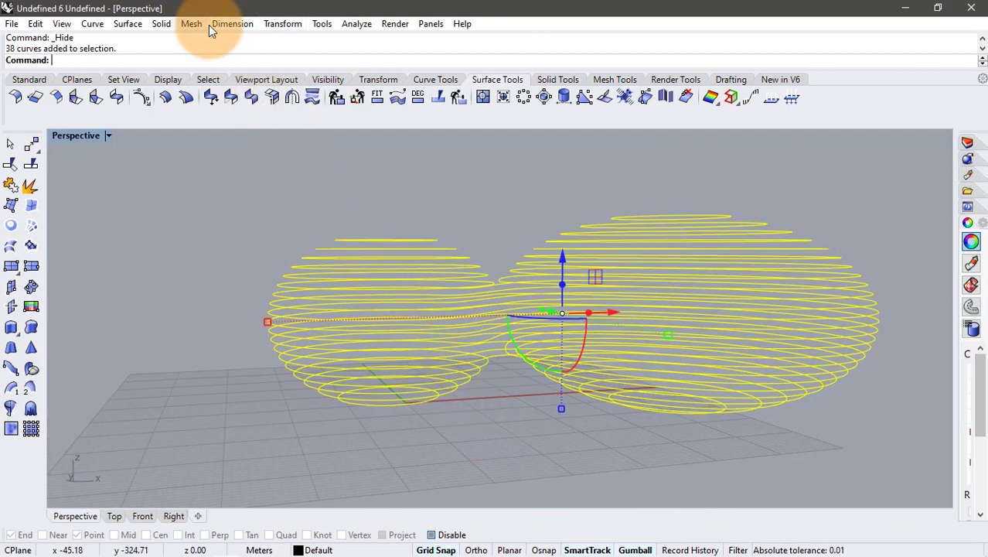
Extrude the contour curves straight by 0.5 into solid slabs and orbit to inspect
click(162, 24)
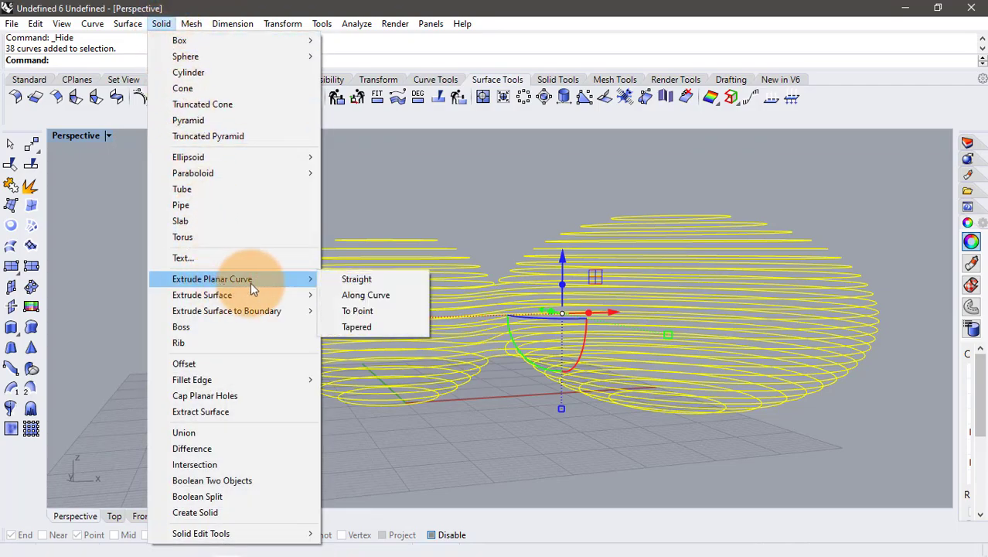
click(356, 280)
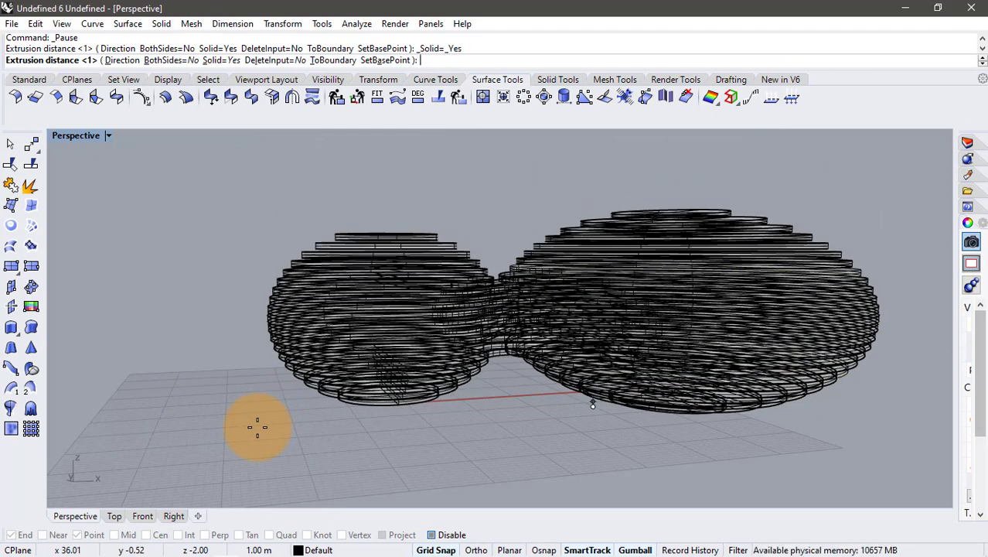
text(.5)
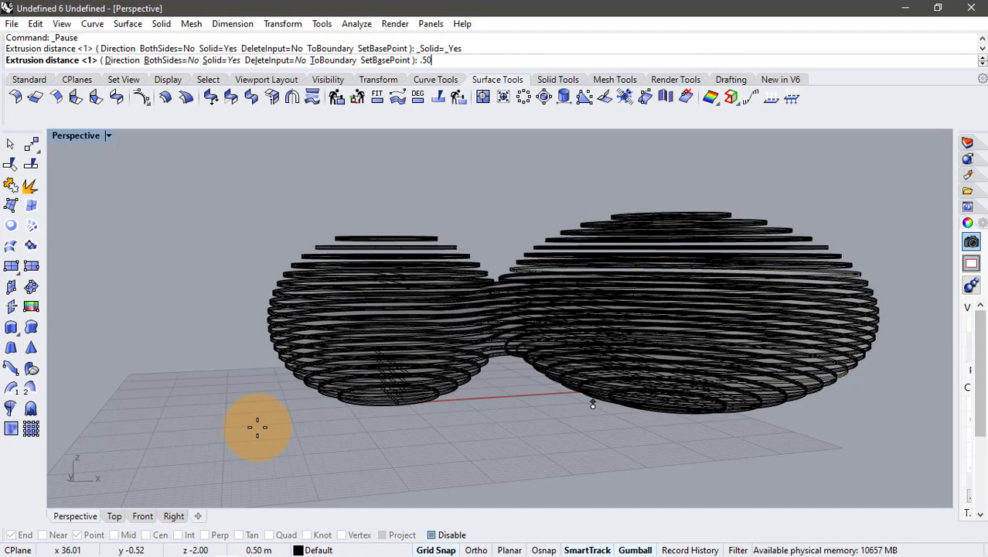
key(Return)
scroll(270, 188, up, 3)
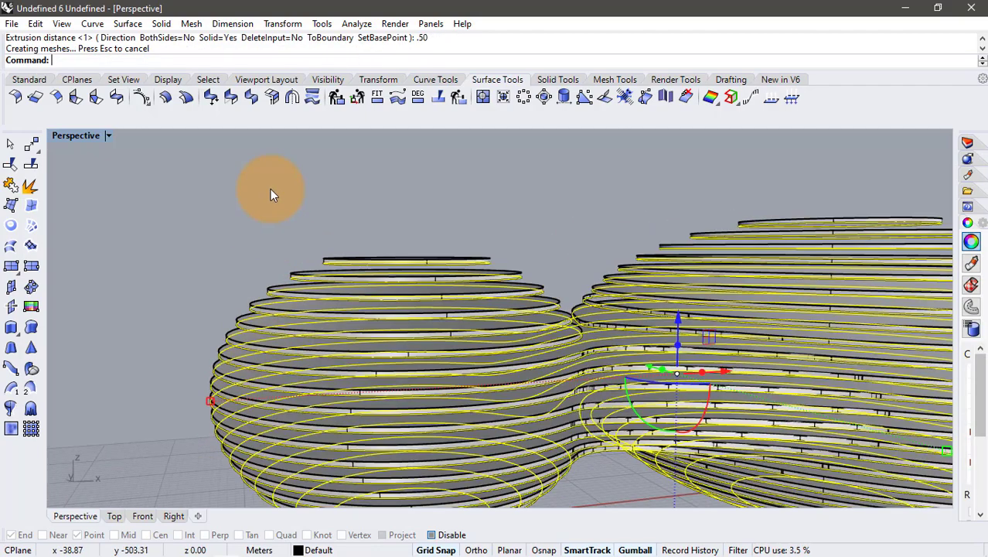
key(Escape)
scroll(313, 225, down, 3)
mouse_move(313, 225)
right_down()
mouse_move(408, 221)
mouse_move(408, 282)
right_up()
scroll(414, 282, up, 2)
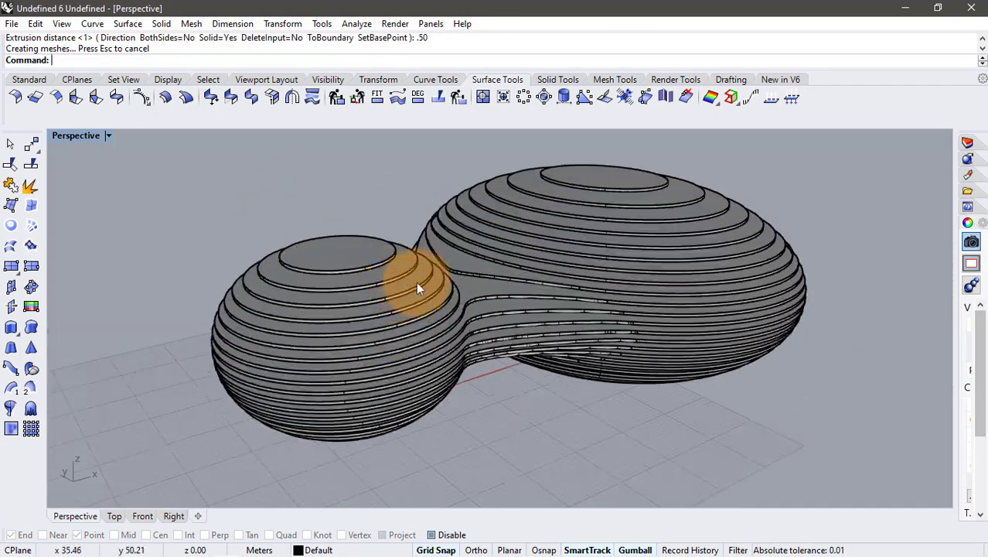
scroll(465, 264, up, 2)
Show the hidden ellipsoids and blend surface again inside the stacked slabs
mouse_move(465, 264)
right_down()
mouse_move(443, 222)
mouse_move(395, 219)
mouse_move(261, 214)
mouse_move(238, 248)
mouse_move(461, 254)
mouse_move(456, 232)
mouse_move(515, 293)
mouse_move(448, 272)
mouse_move(419, 238)
mouse_move(426, 192)
mouse_move(620, 188)
mouse_move(529, 198)
mouse_move(636, 203)
mouse_move(286, 219)
mouse_move(143, 210)
mouse_move(271, 237)
mouse_move(574, 270)
mouse_move(576, 253)
mouse_move(562, 251)
right_up()
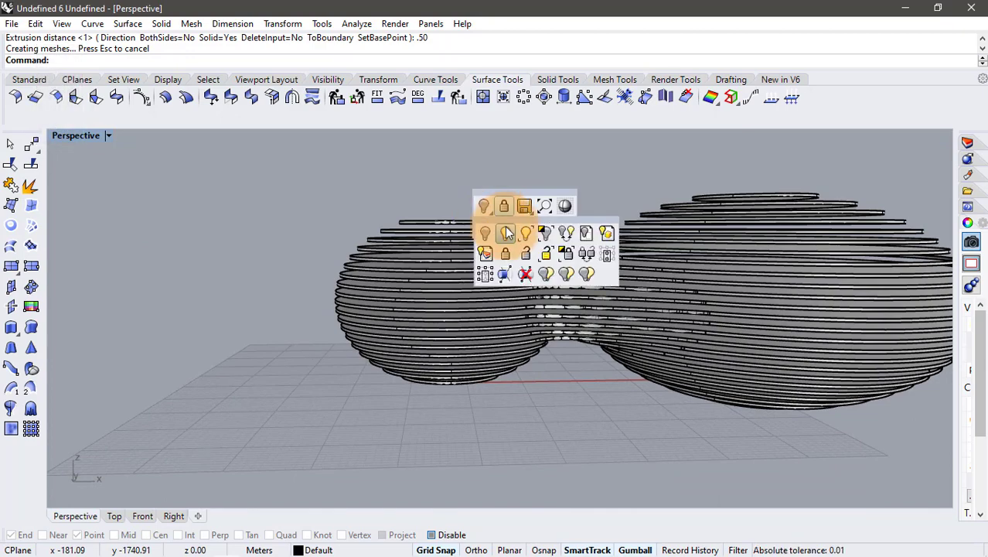
click(506, 231)
scroll(566, 214, down, 3)
right_drag(566, 215, 588, 226)
scroll(511, 217, up, 5)
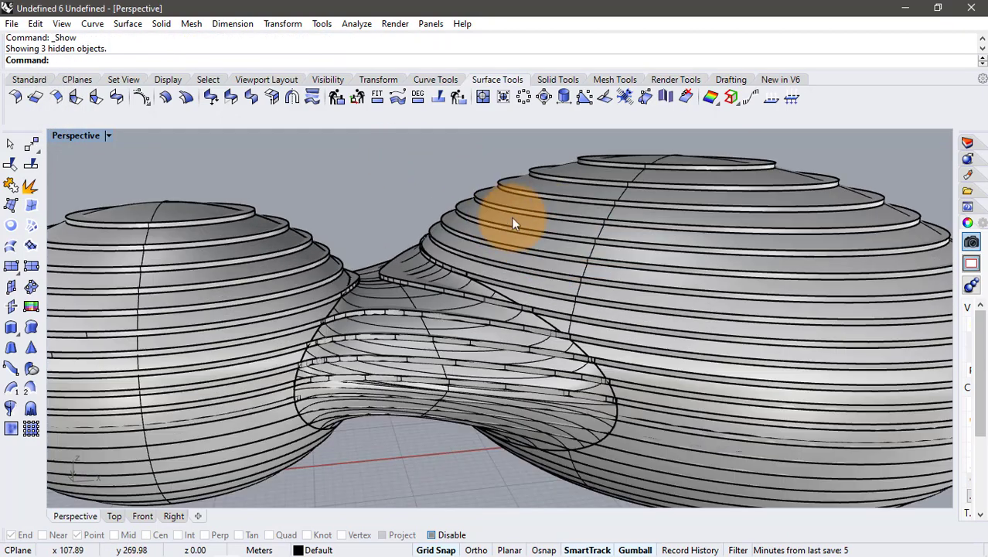
Select the larger right blob and the left blob surfaces together
click(485, 212)
scroll(485, 213, down, 3)
scroll(485, 212, up, 5)
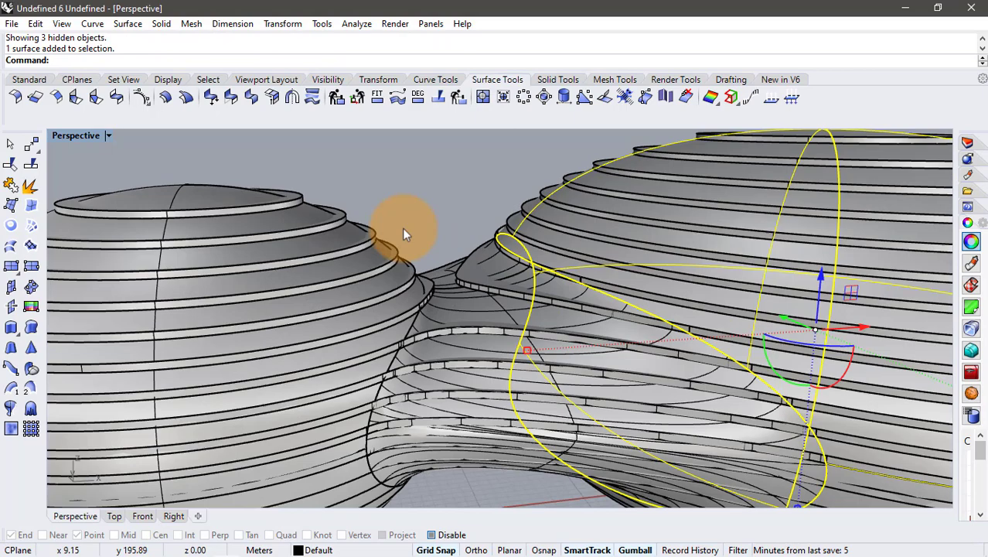
click(293, 254)
scroll(297, 251, up, 3)
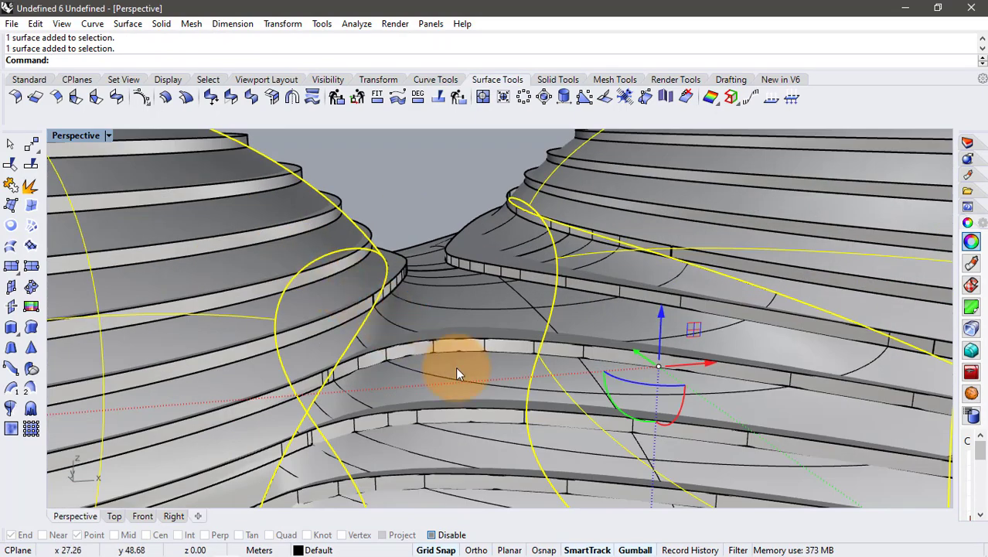
scroll(455, 367, down, 2)
scroll(452, 330, down, 3)
mouse_move(445, 269)
right_down()
mouse_move(434, 150)
mouse_move(462, 243)
mouse_move(408, 232)
right_up()
Restore the four-view layout and undo the last contour operation
click(109, 136)
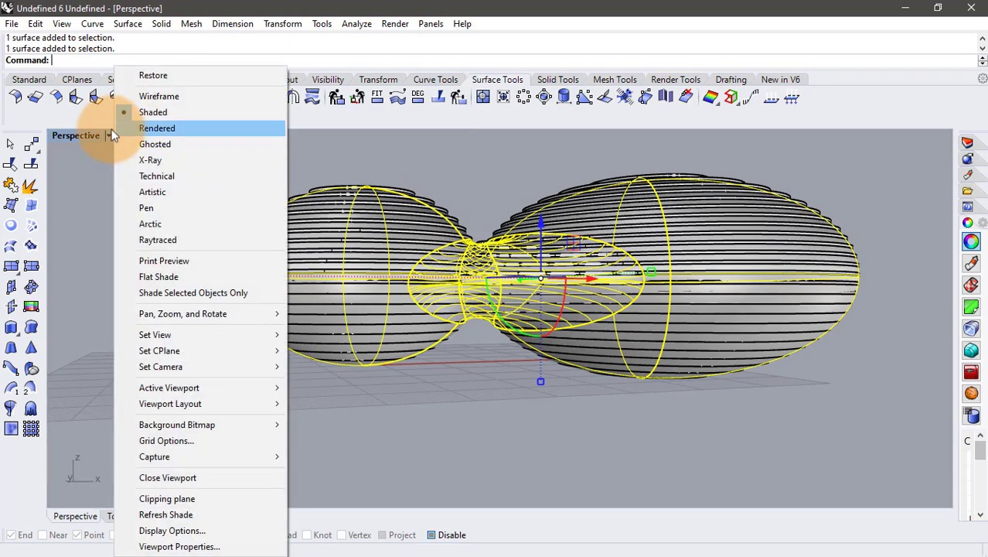
click(167, 75)
key(ctrl+z)
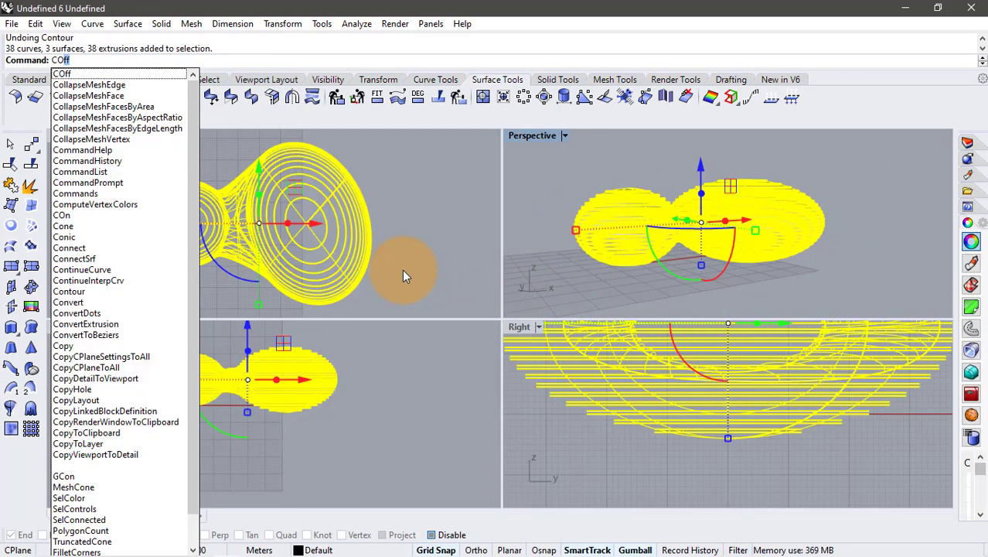
Contour the blob surfaces along the X axis with 2.50 spacing
text(ntour)
key(Return)
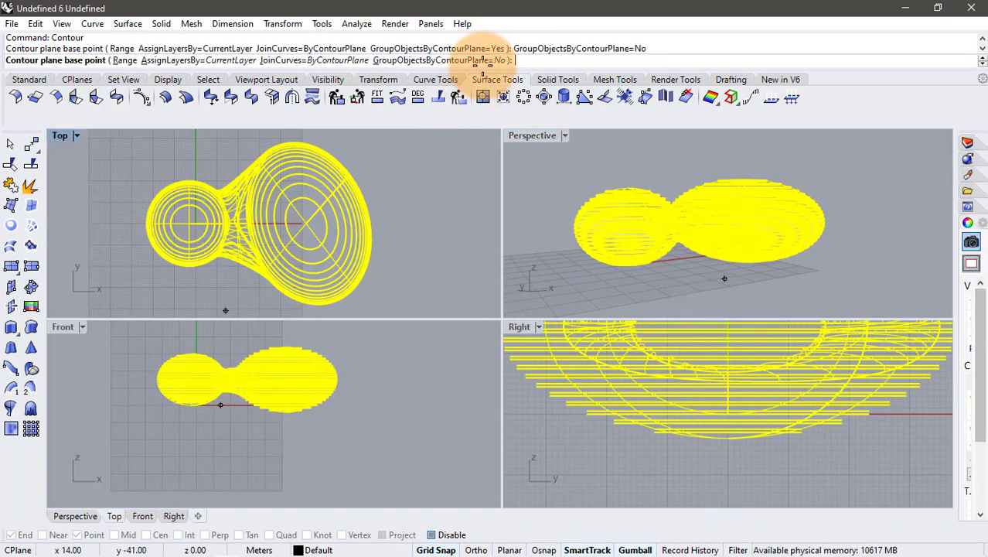
scroll(201, 422, up, 5)
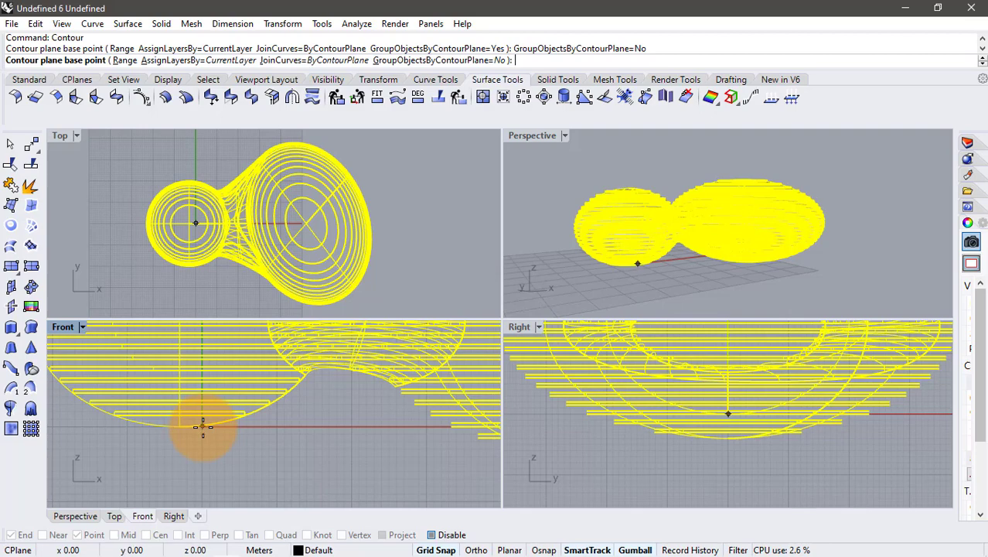
scroll(202, 425, down, 2)
scroll(201, 424, down, 3)
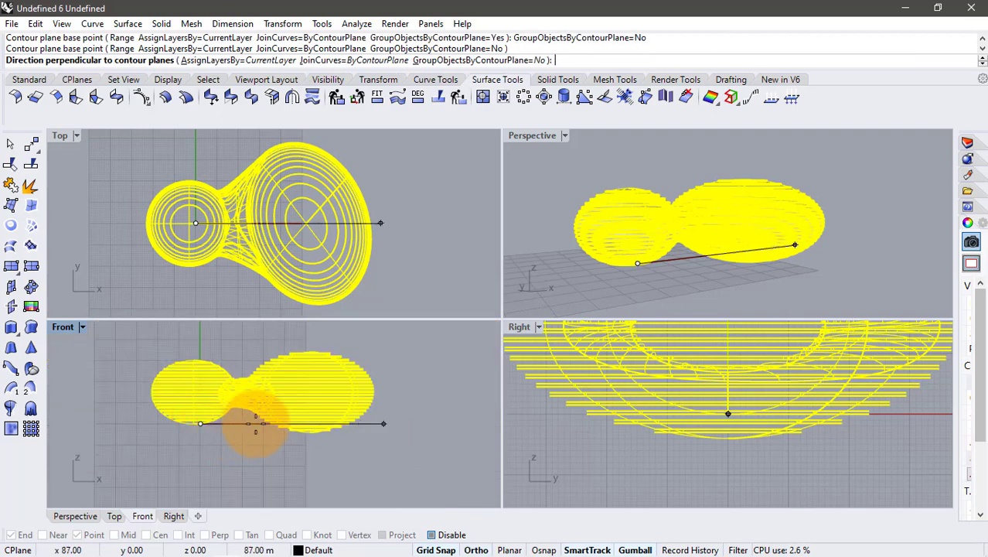
click(399, 412)
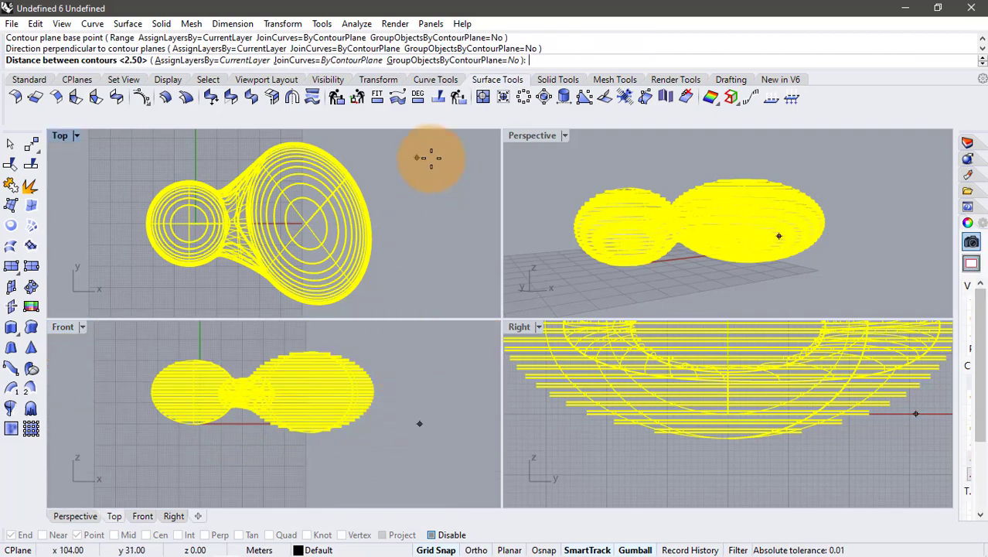
key(Return)
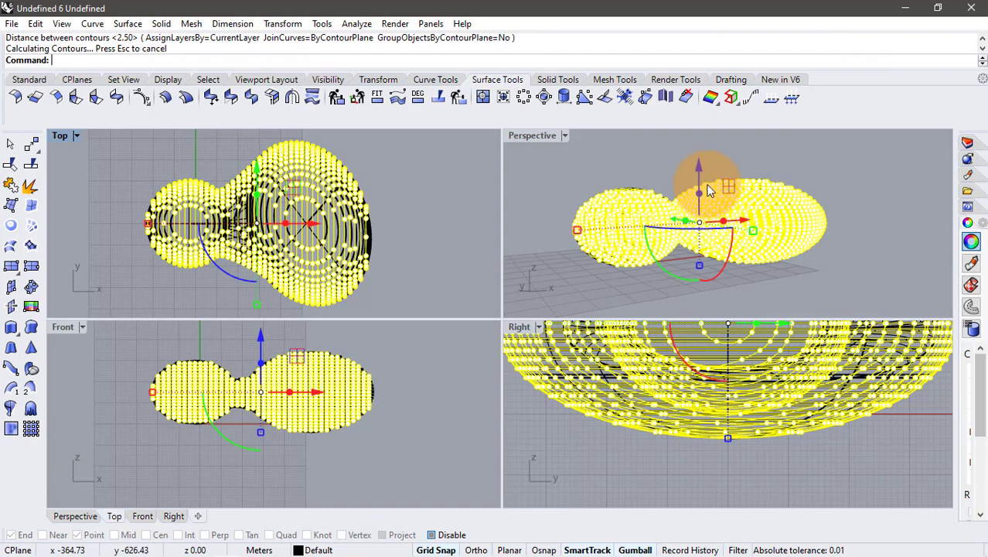
click(678, 151)
scroll(587, 219, up, 6)
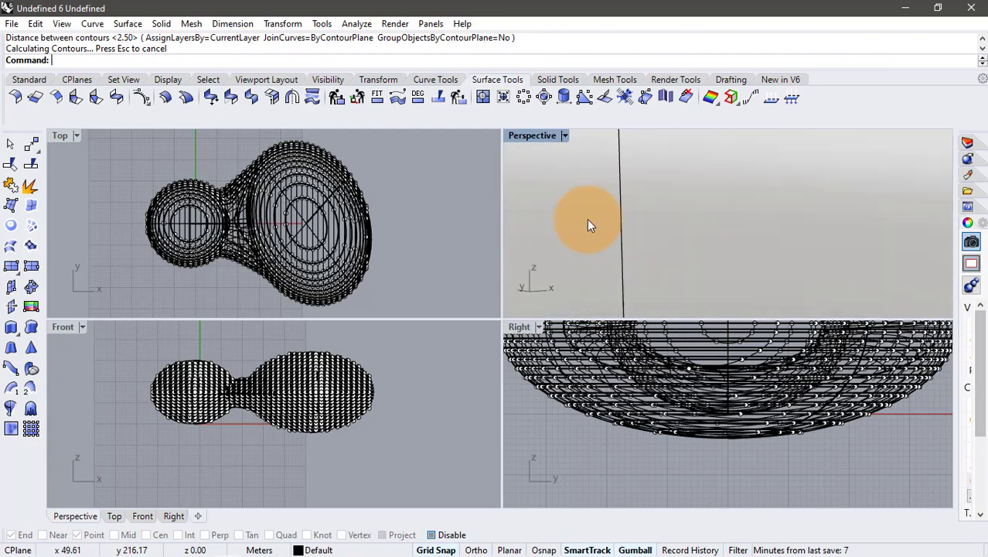
scroll(587, 218, down, 3)
scroll(650, 155, down, 3)
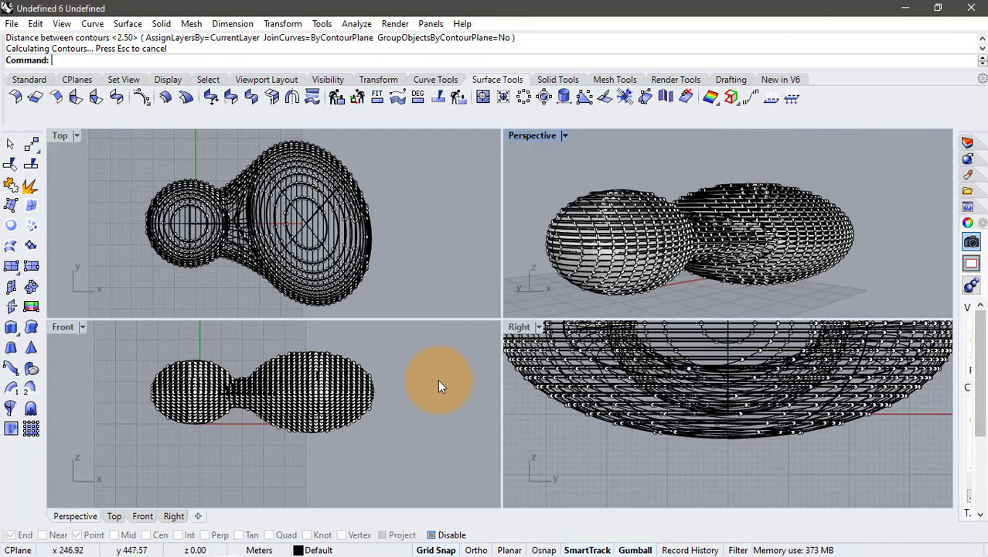
scroll(548, 284, up, 3)
scroll(596, 245, down, 3)
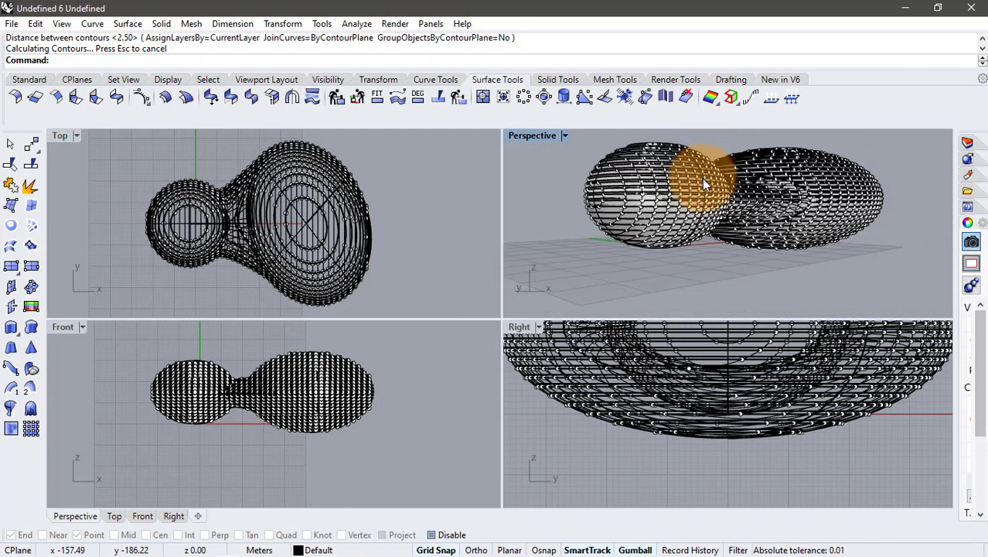
scroll(445, 399, up, 3)
scroll(368, 390, up, 3)
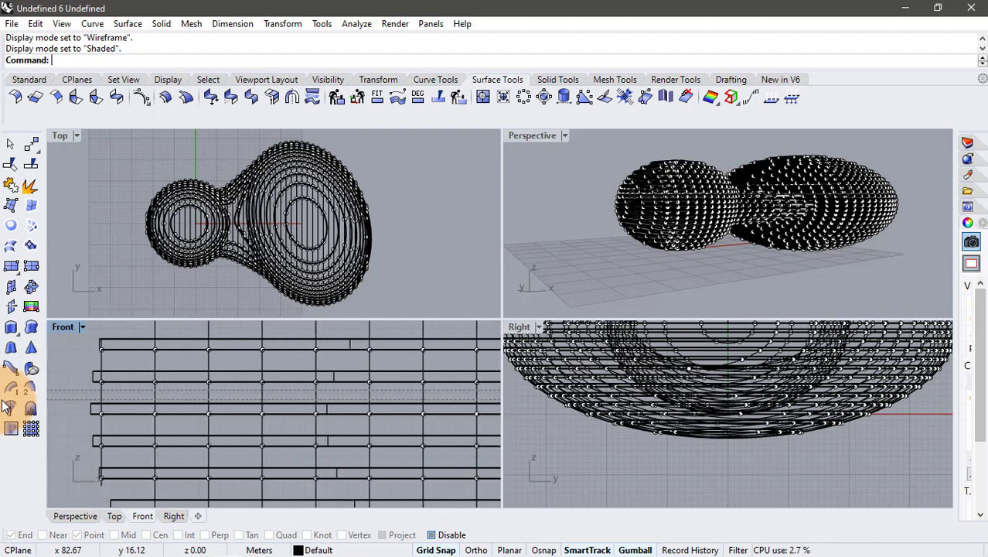
key(ctrl+a)
Maximize the Perspective viewport to fill the window
scroll(114, 392, down, 10)
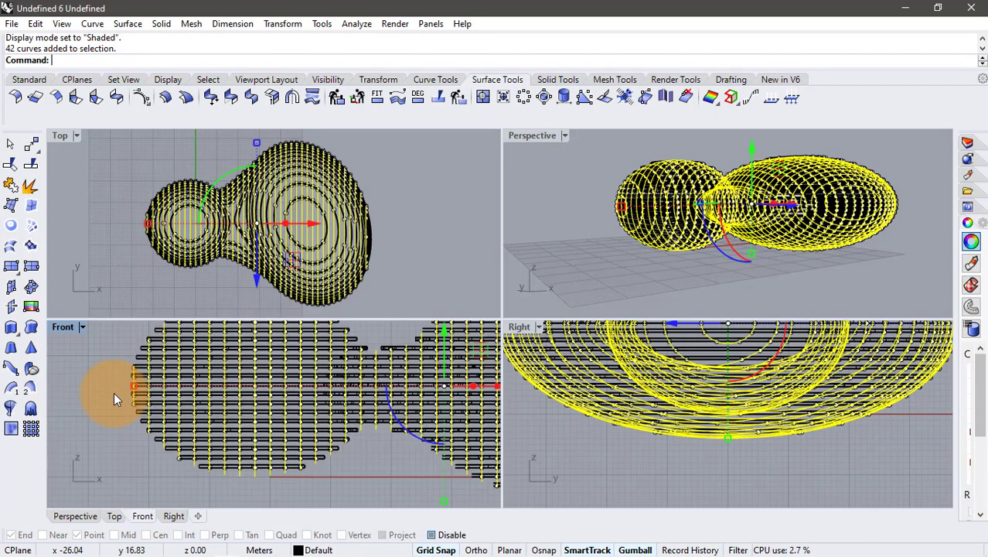
click(565, 136)
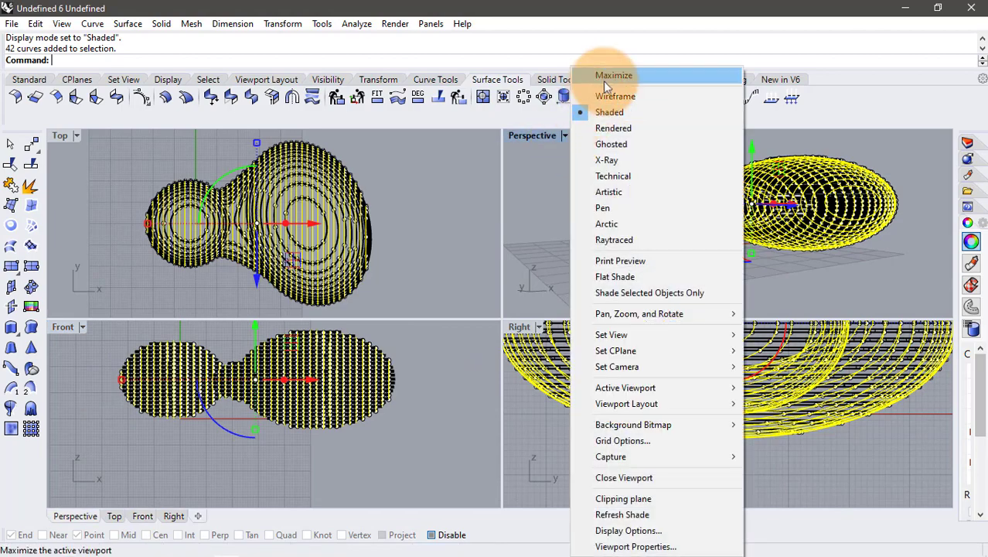
click(591, 71)
right_drag(569, 235, 475, 221)
scroll(365, 229, up, 5)
text(P)
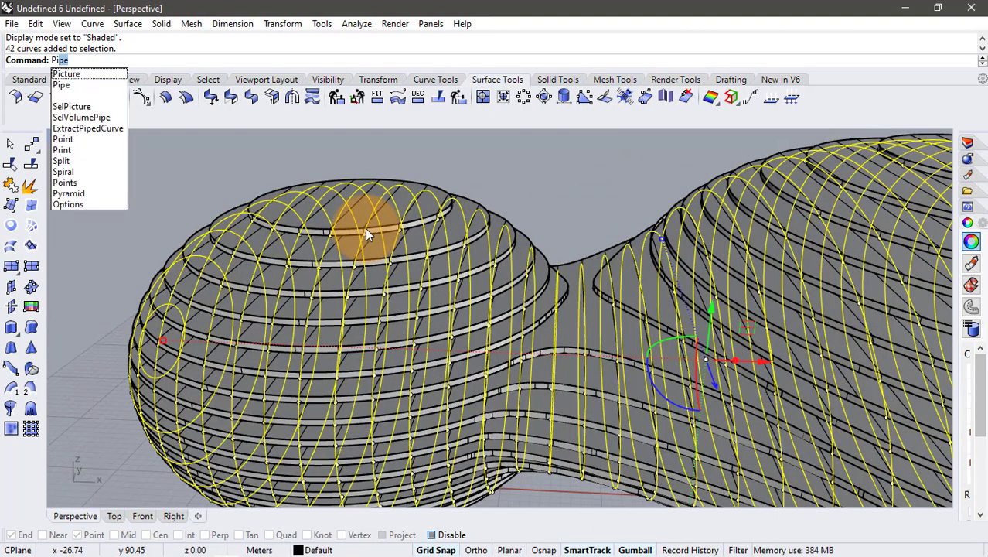
Pipe the 42 vertical contour curves with a 0.20 radius
key(Return)
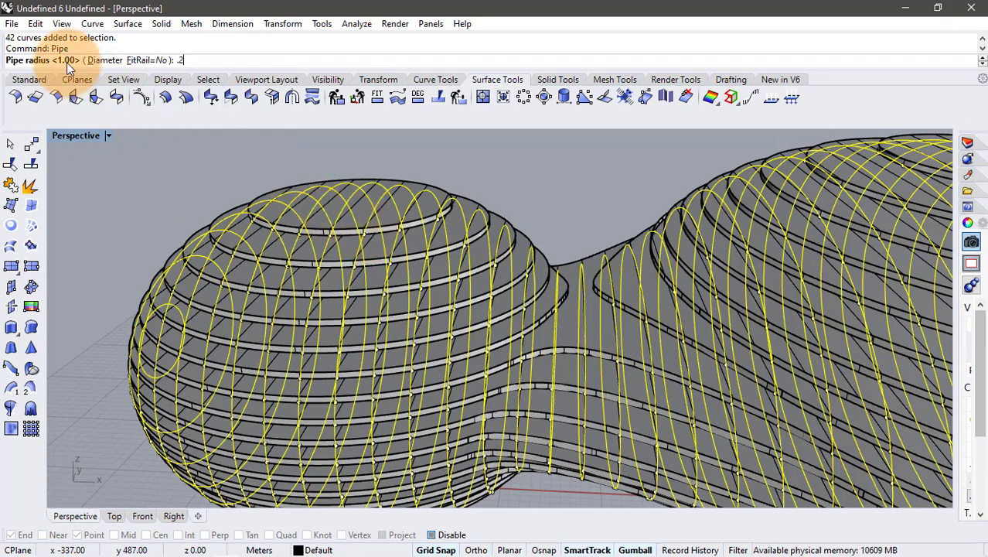
text(0)
key(Return)
key(Return)
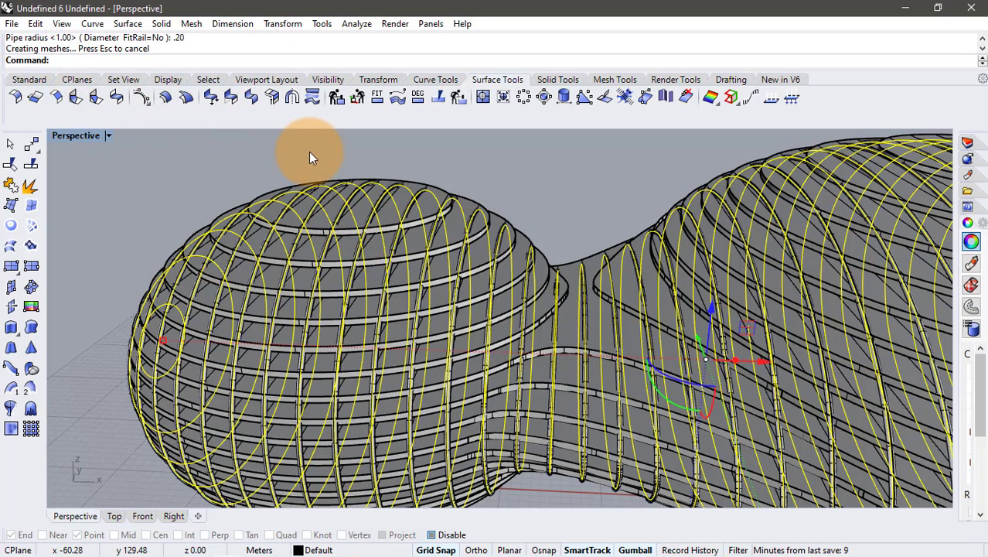
Switch the Perspective view to Rendered display and orbit around the form
scroll(338, 208, up, 3)
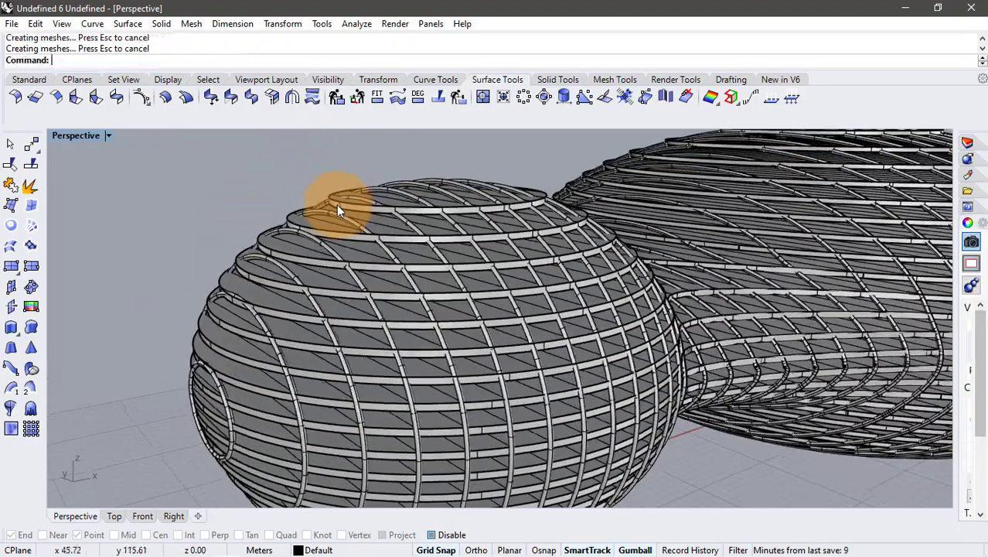
scroll(336, 204, up, 5)
scroll(336, 204, down, 5)
mouse_move(456, 249)
right_down()
mouse_move(523, 276)
mouse_move(474, 232)
mouse_move(383, 236)
mouse_move(360, 227)
mouse_move(514, 248)
right_up()
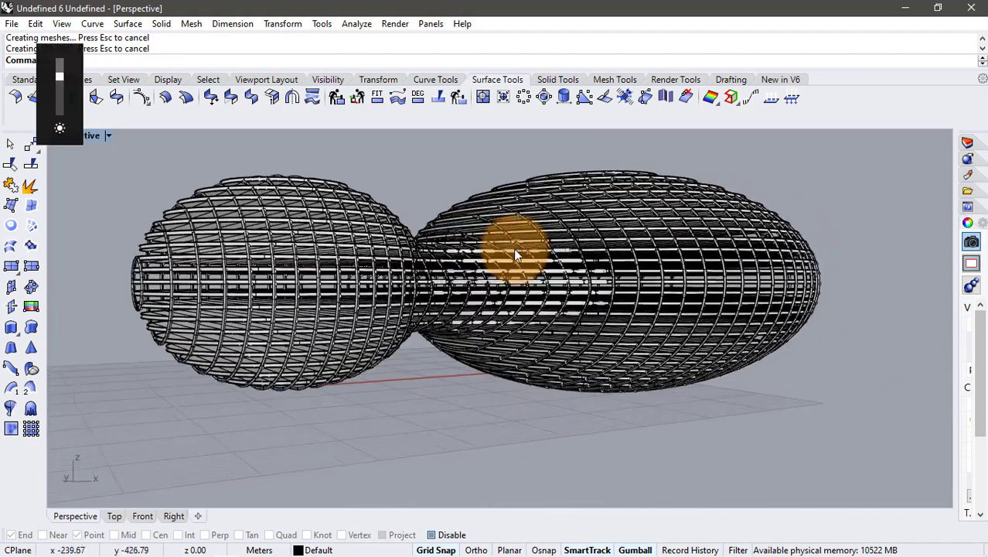
click(111, 135)
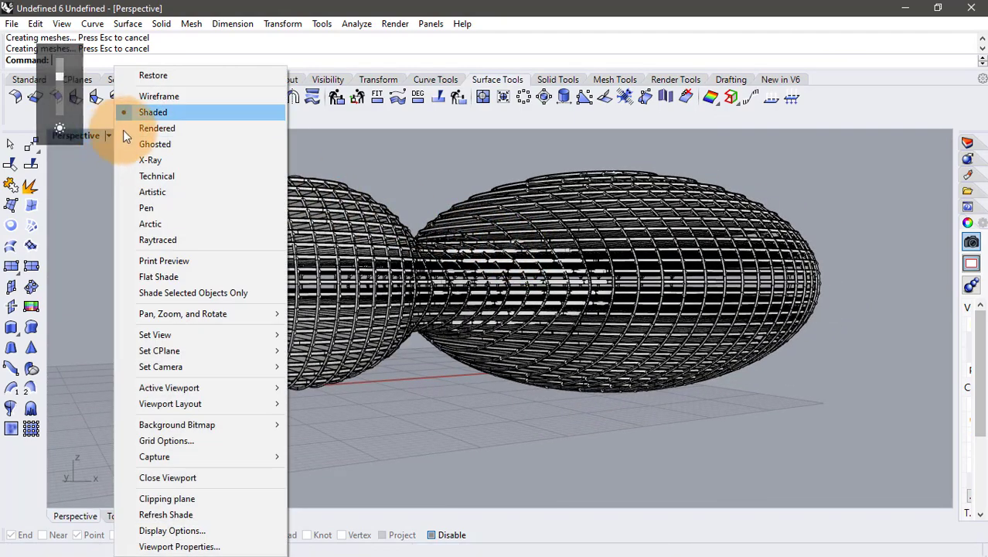
click(149, 128)
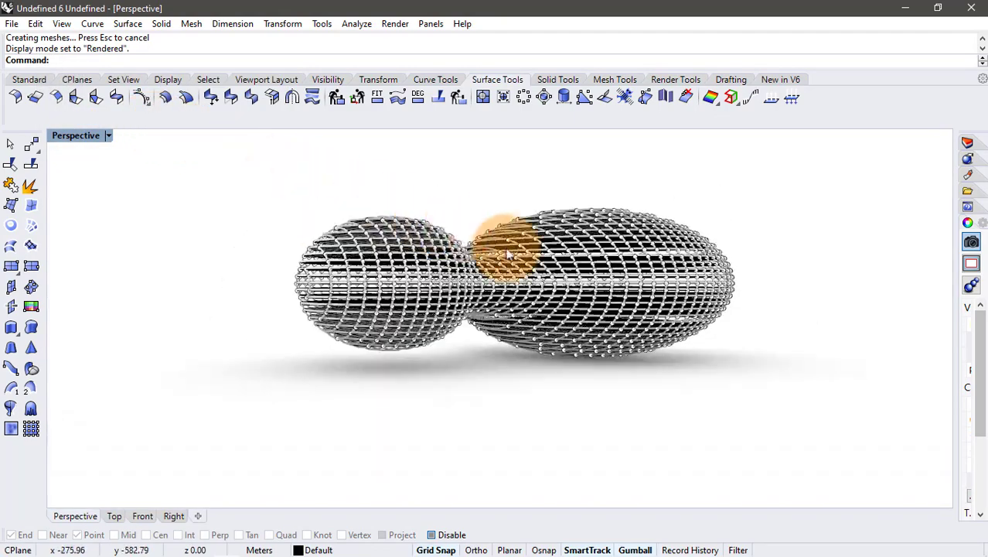
mouse_move(507, 242)
right_down()
mouse_move(607, 288)
mouse_move(603, 298)
mouse_move(644, 287)
mouse_move(497, 272)
mouse_move(398, 276)
mouse_move(474, 276)
mouse_move(509, 294)
mouse_move(602, 298)
mouse_move(640, 304)
mouse_move(635, 313)
mouse_move(661, 286)
mouse_move(501, 247)
mouse_move(529, 272)
mouse_move(419, 254)
mouse_move(597, 244)
mouse_move(600, 259)
mouse_move(664, 294)
mouse_move(638, 300)
mouse_move(607, 287)
mouse_move(618, 294)
mouse_move(750, 269)
mouse_move(540, 243)
mouse_move(210, 265)
mouse_move(654, 286)
mouse_move(414, 280)
mouse_move(415, 291)
mouse_move(481, 282)
right_up()
scroll(634, 321, up, 5)
scroll(632, 320, down, 5)
Change the Perspective view to Artistic display mode
click(108, 135)
click(165, 188)
scroll(750, 269, up, 2)
scroll(750, 269, down, 2)
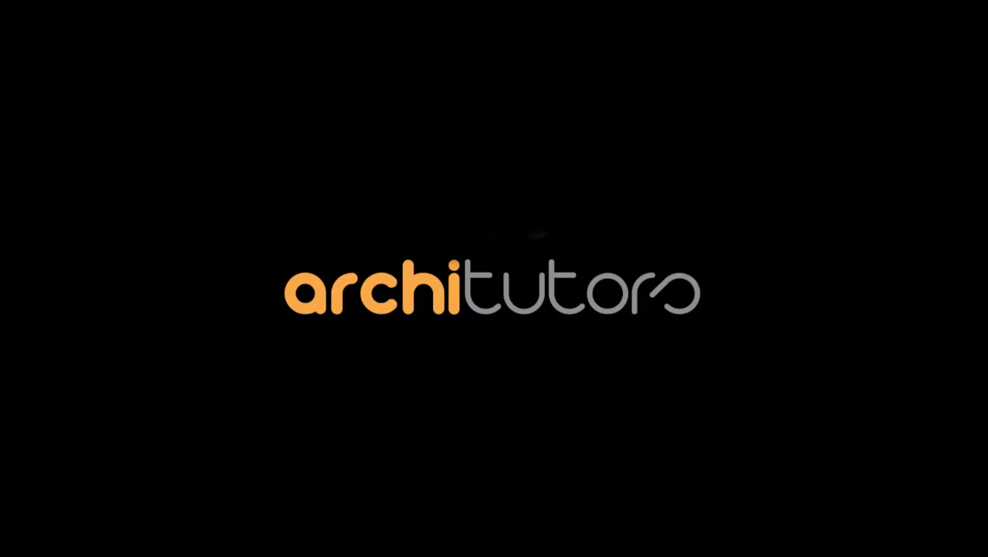